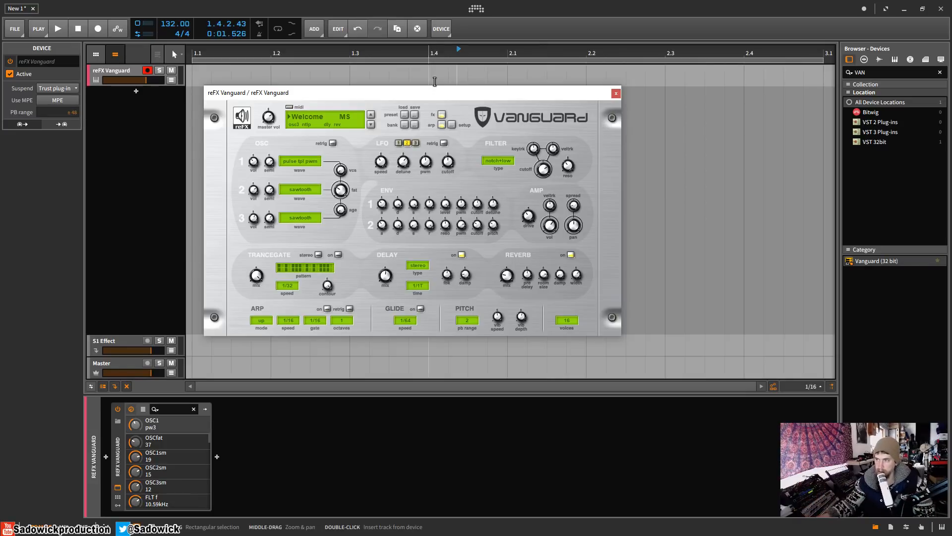
- Load the SYN DigiWave MS preset in reFX Vanguard
left_click_drag(439, 95, 424, 102)
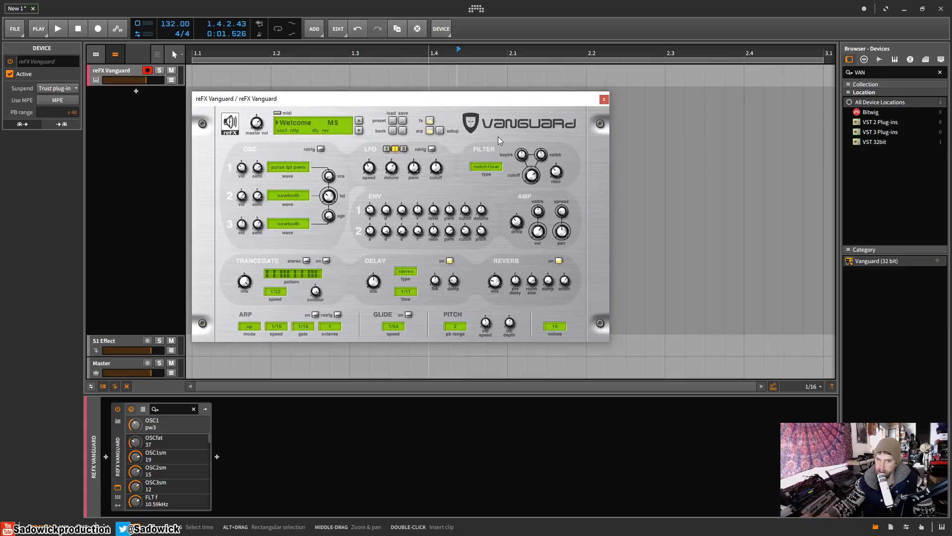
left_click_drag(490, 98, 489, 100)
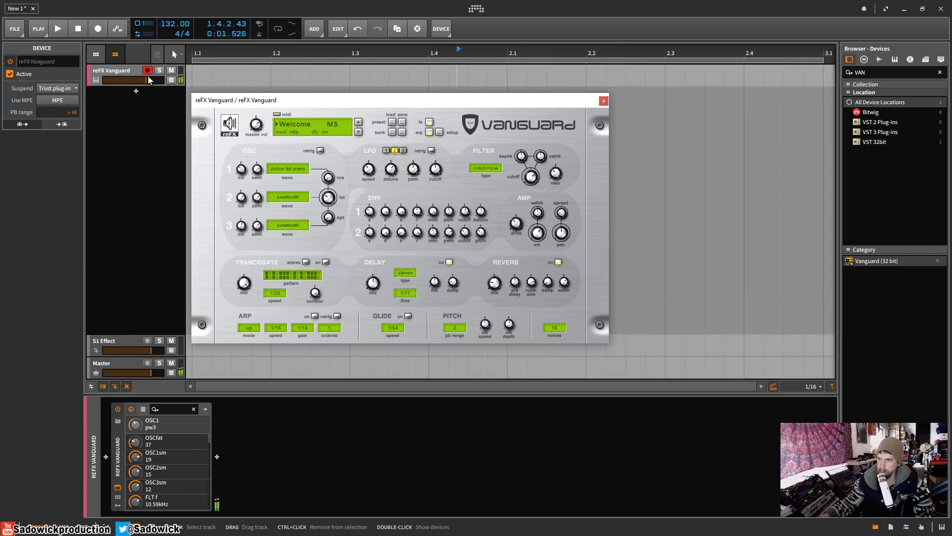
left_click(293, 123)
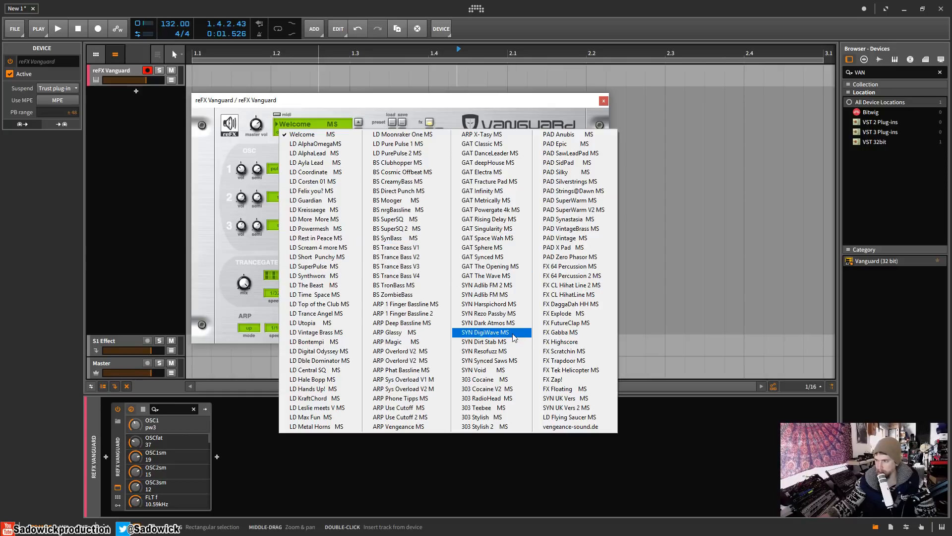
left_click(483, 331)
left_click_drag(413, 100, 396, 96)
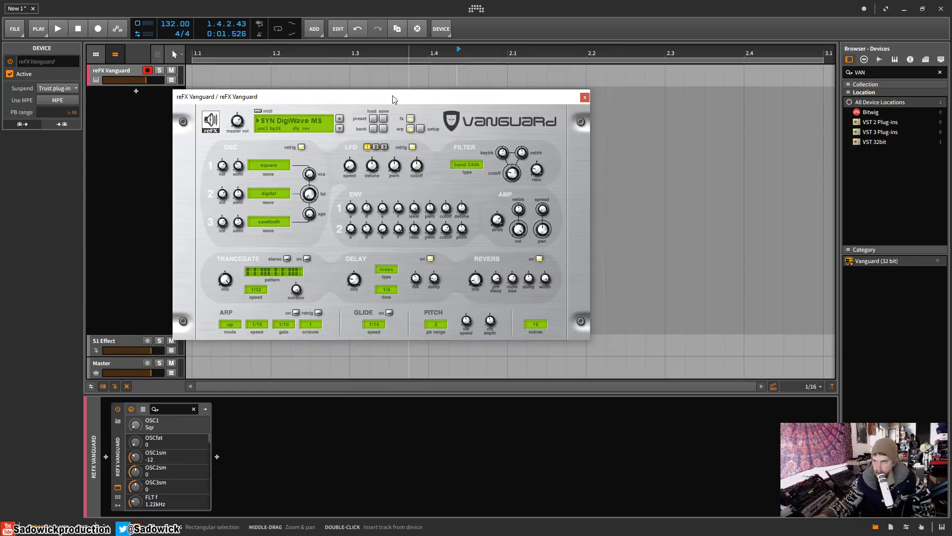
left_click_drag(392, 98, 385, 94)
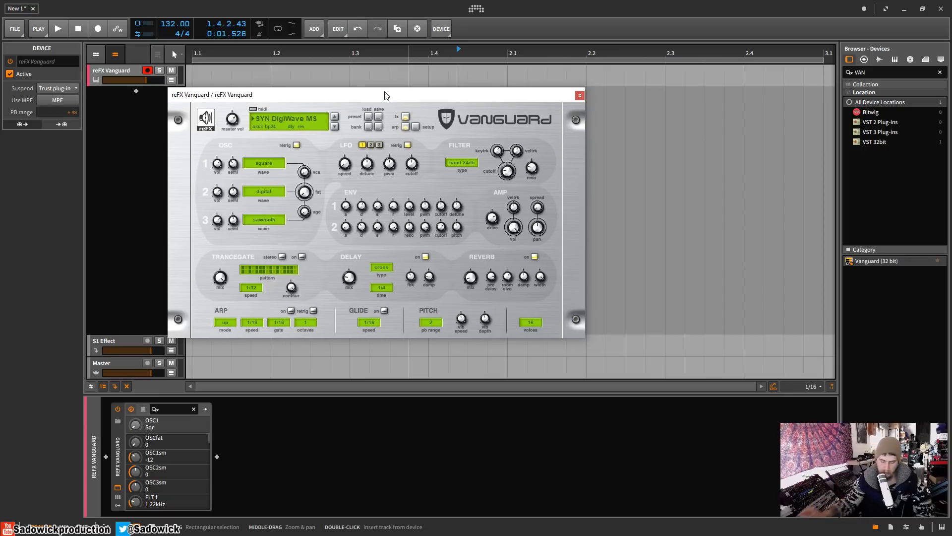
left_click_drag(357, 95, 354, 96)
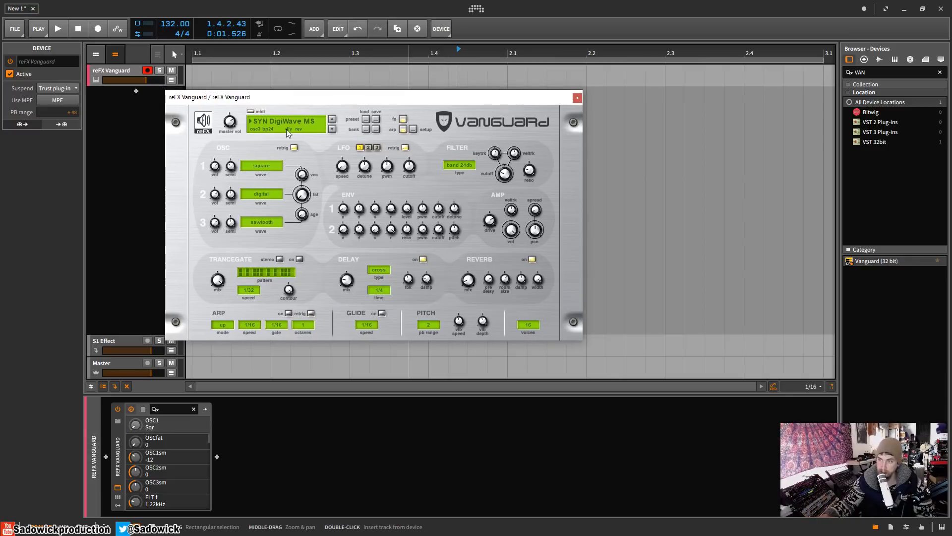
left_click_drag(401, 98, 407, 104)
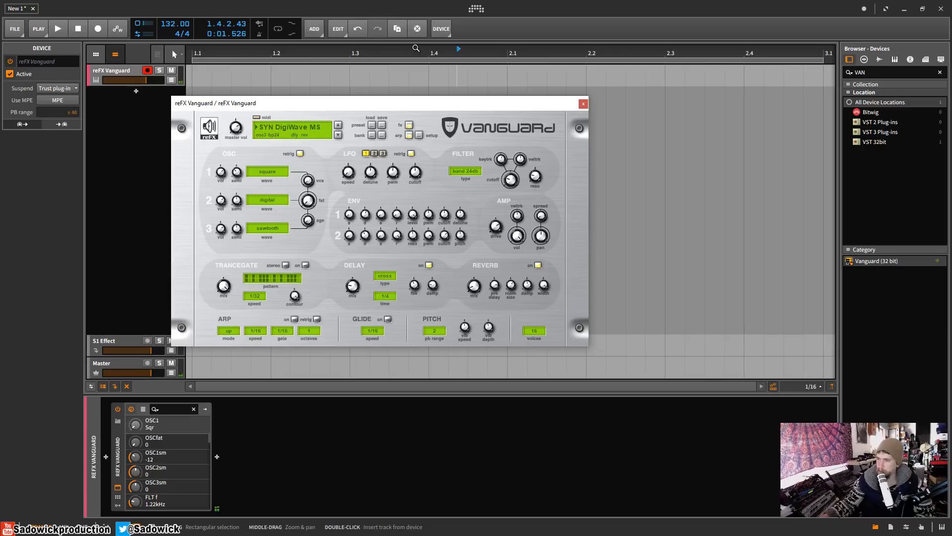
mouse_move(394, 108)
left_mouse_down()
mouse_move(319, 99)
mouse_move(387, 103)
left_mouse_up()
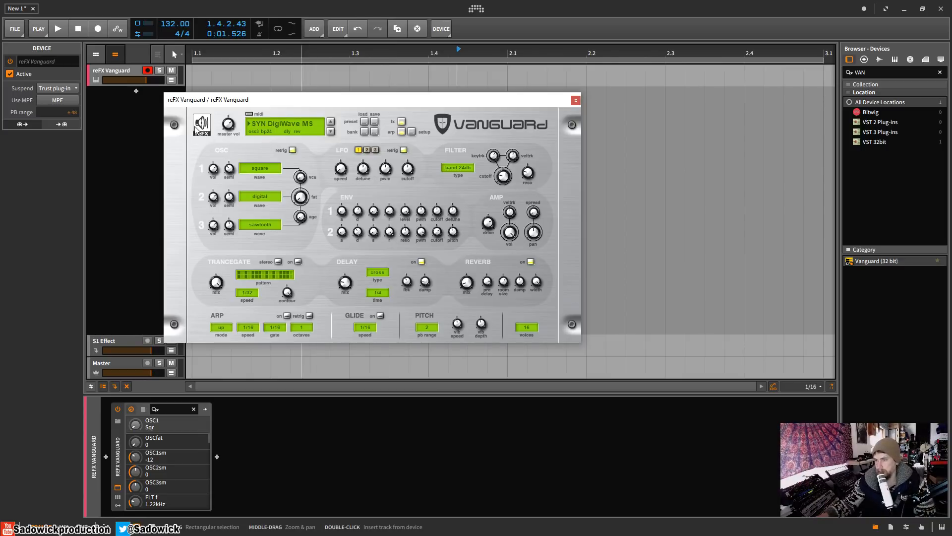
left_click_drag(268, 99, 271, 104)
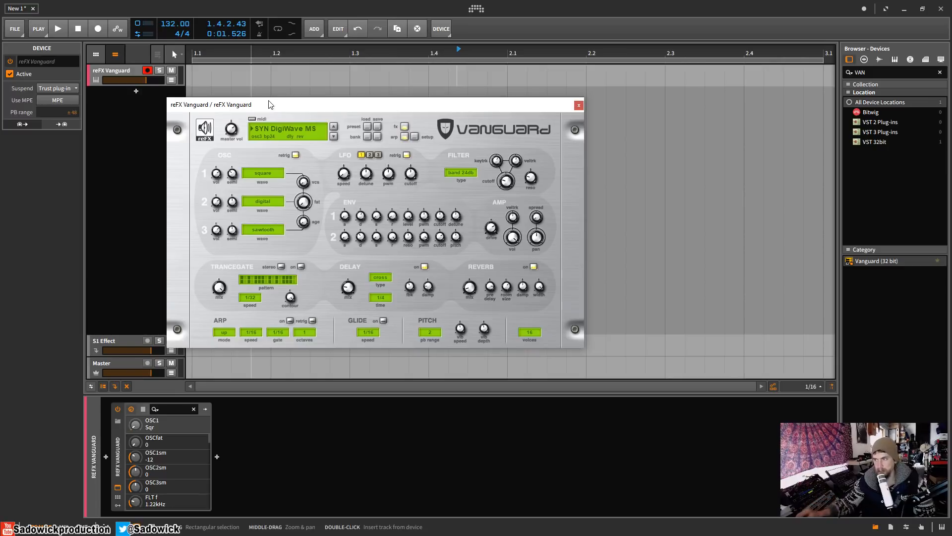
- Initialize the Vanguard patch to the Init preset
left_click(206, 133)
left_click(249, 137)
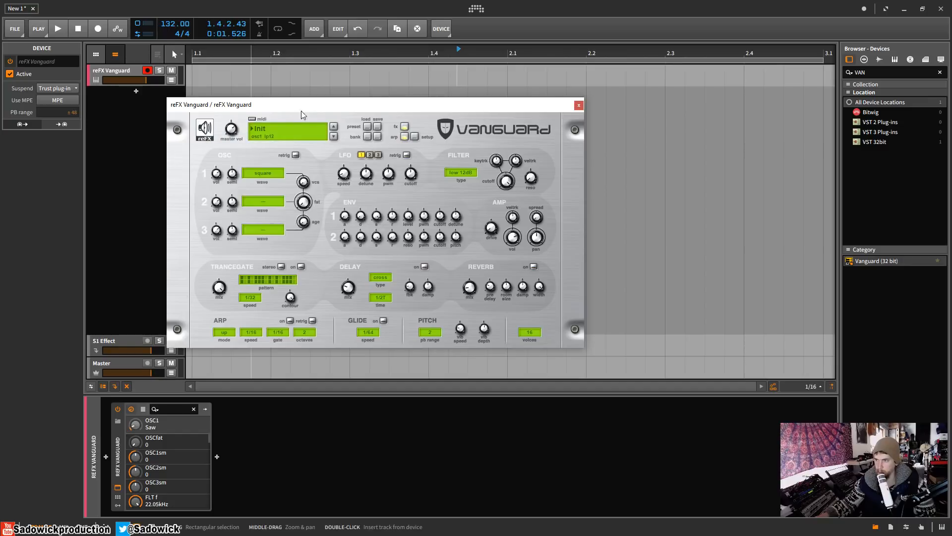
left_click_drag(312, 107, 290, 111)
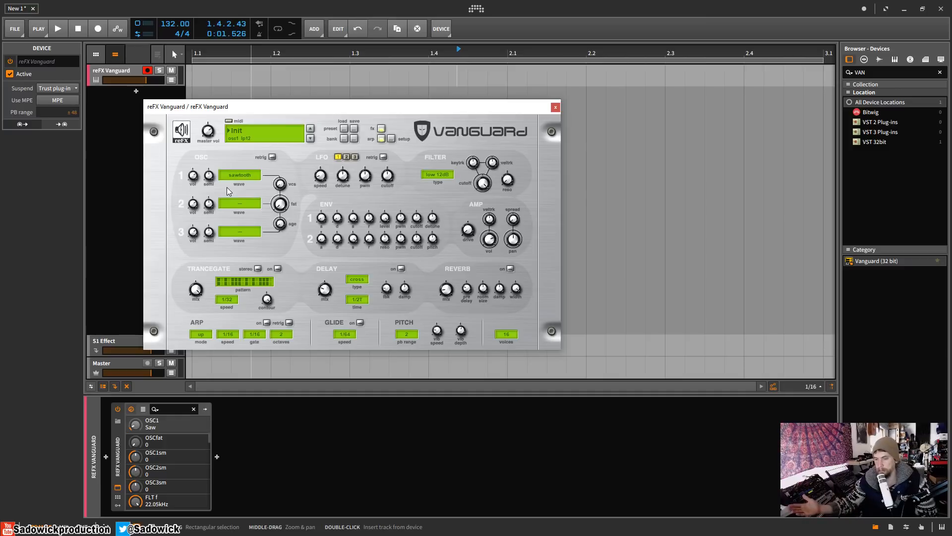
- Try several oscillator fat voice counts in Vanguard and set the count to 7
left_click(282, 185)
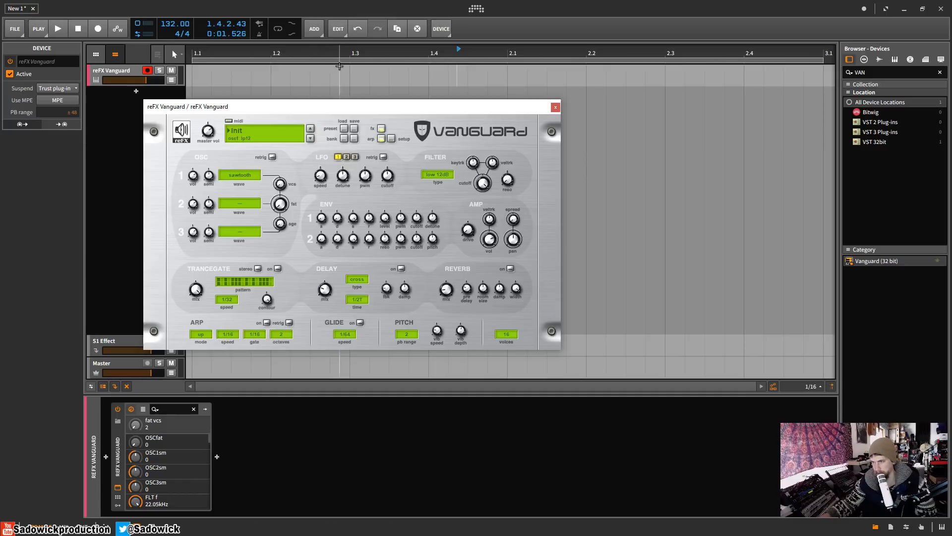
left_click_drag(337, 107, 348, 110)
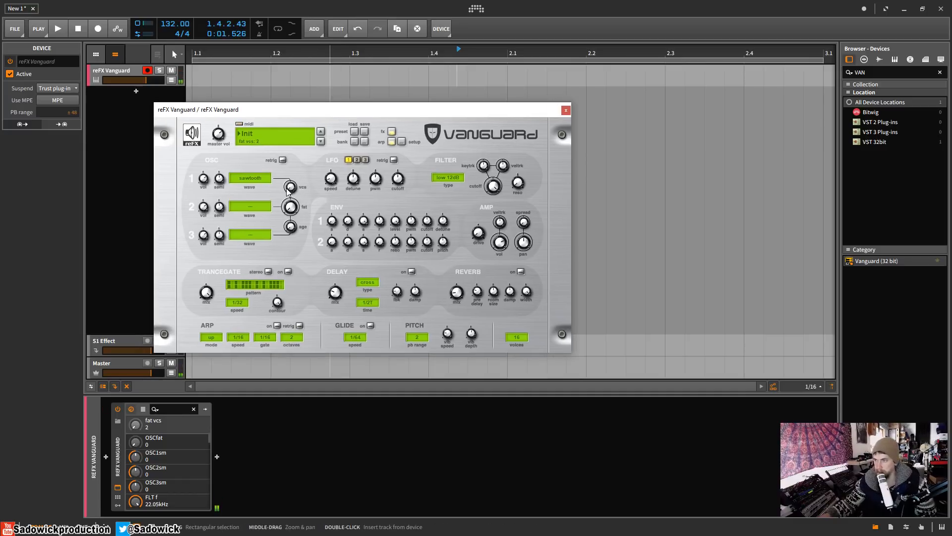
left_click_drag(287, 189, 328, 88)
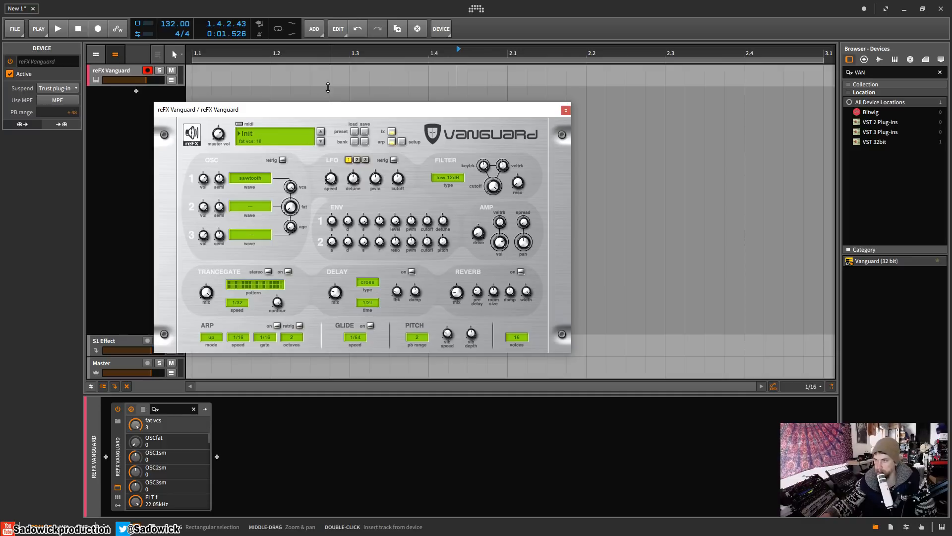
left_click_drag(290, 182, 292, 226)
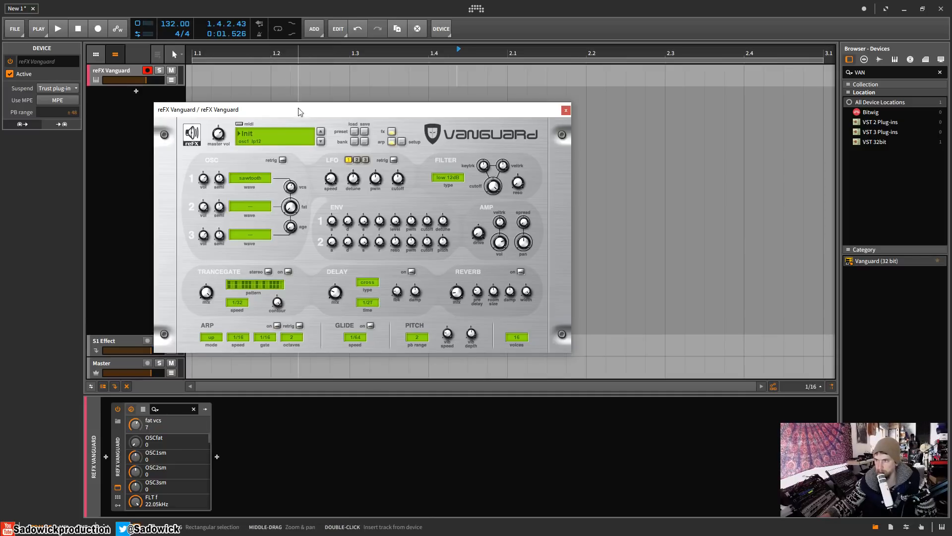
left_click_drag(298, 109, 285, 106)
- Raise Vanguard's oscillator fat amount to 64
mouse_move(279, 206)
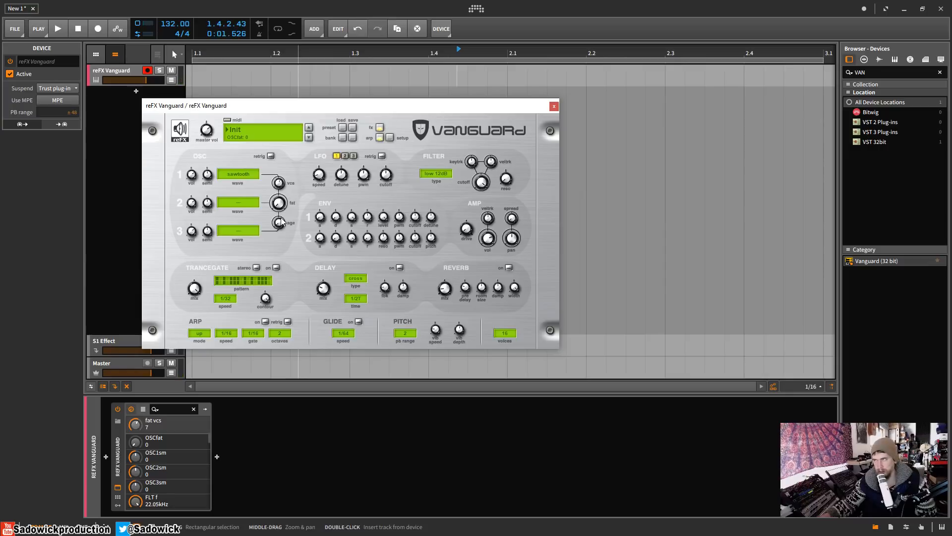
mouse_move(279, 223)
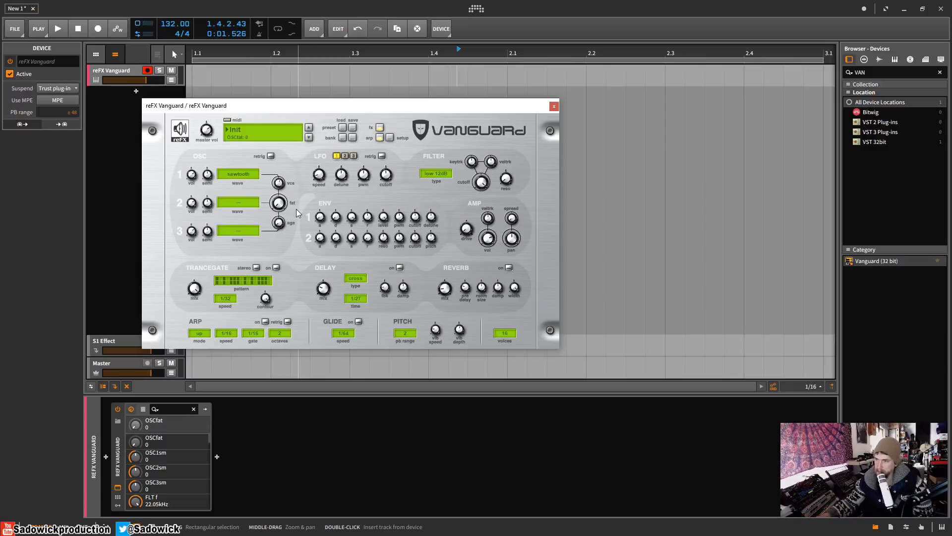
left_click_drag(286, 204, 288, 169)
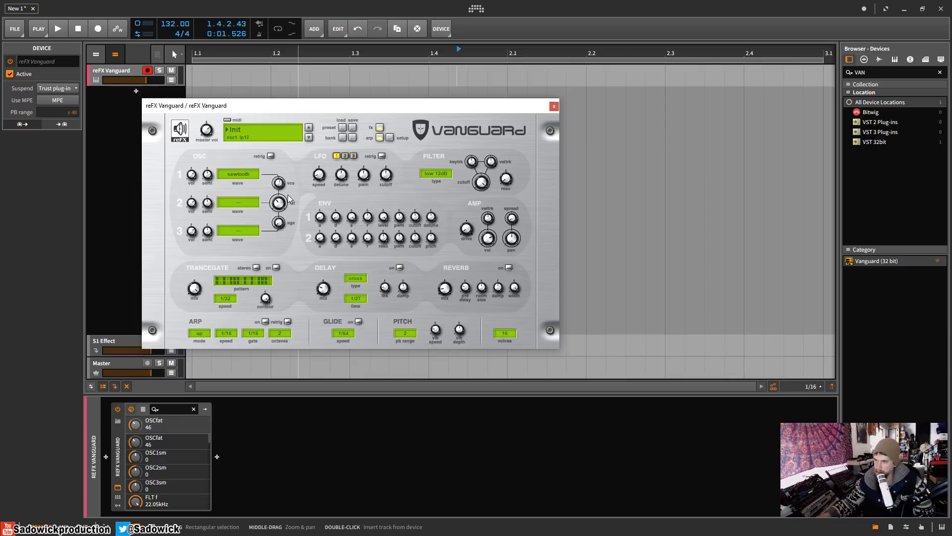
mouse_move(282, 209)
left_mouse_down()
mouse_move(285, 174)
mouse_move(289, 273)
mouse_move(288, 214)
mouse_move(284, 253)
mouse_move(291, 222)
left_mouse_up()
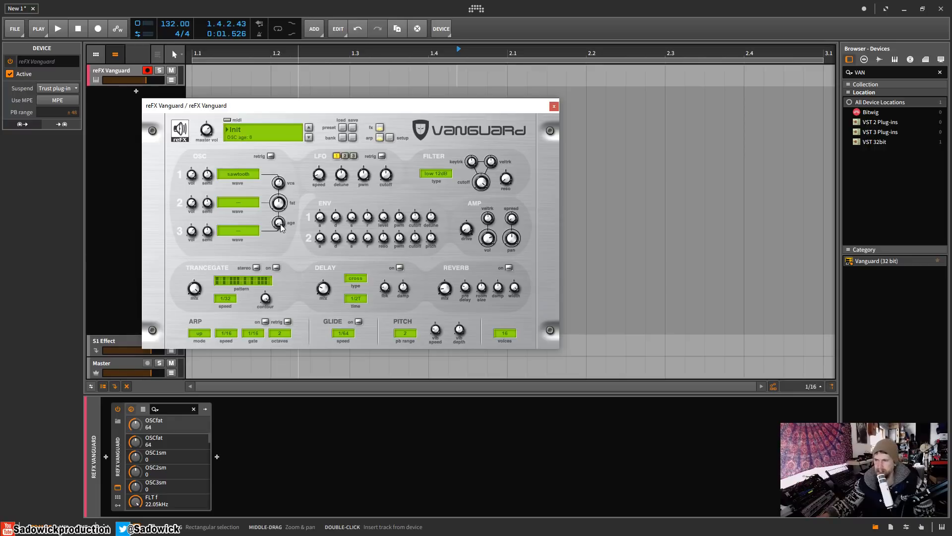
- Lower Vanguard's oscillator age to 0 and raise it to 13
left_click_drag(278, 222, 276, 257)
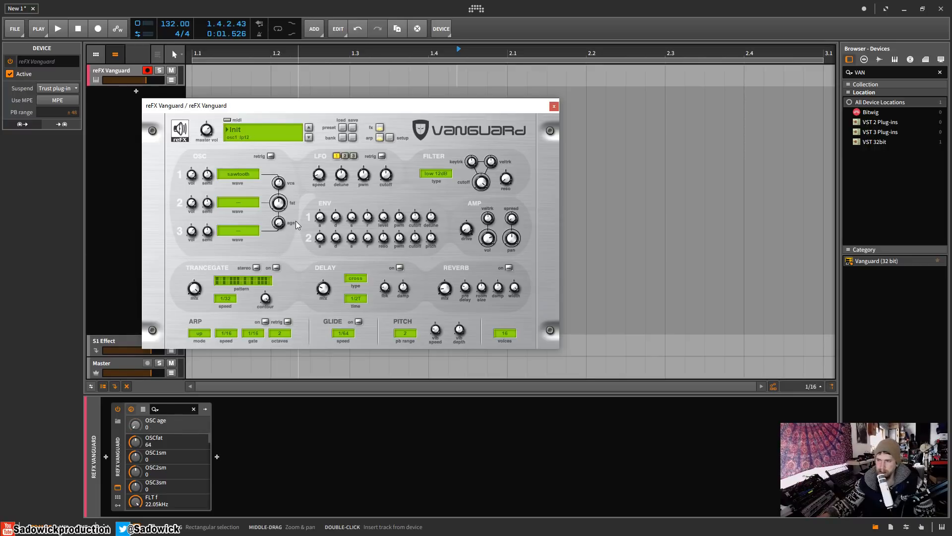
mouse_move(279, 222)
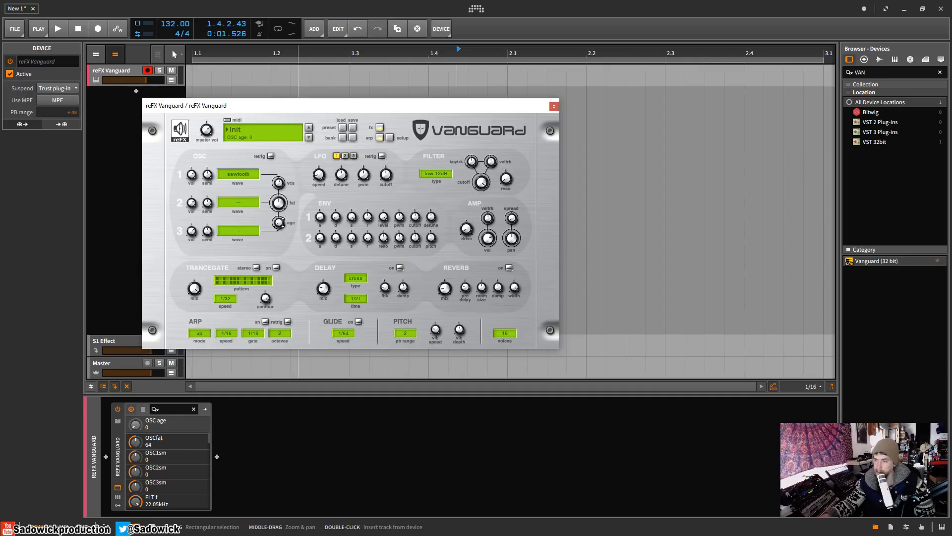
left_click_drag(279, 226, 283, 203)
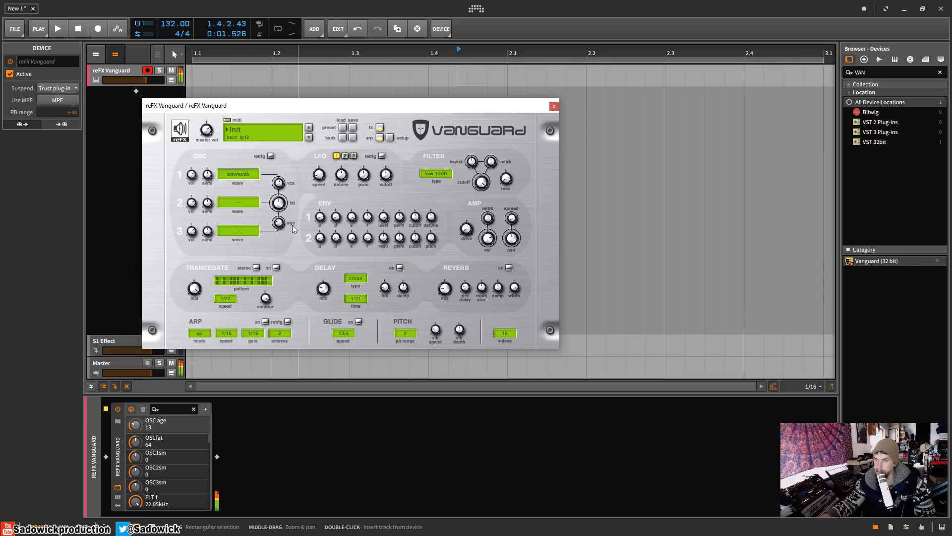
- Try Vanguard's oscillator fat at 124 with age at 9, and return the fat amount to 0
left_click(279, 203)
left_click(281, 225)
left_click(281, 197)
left_click(279, 222)
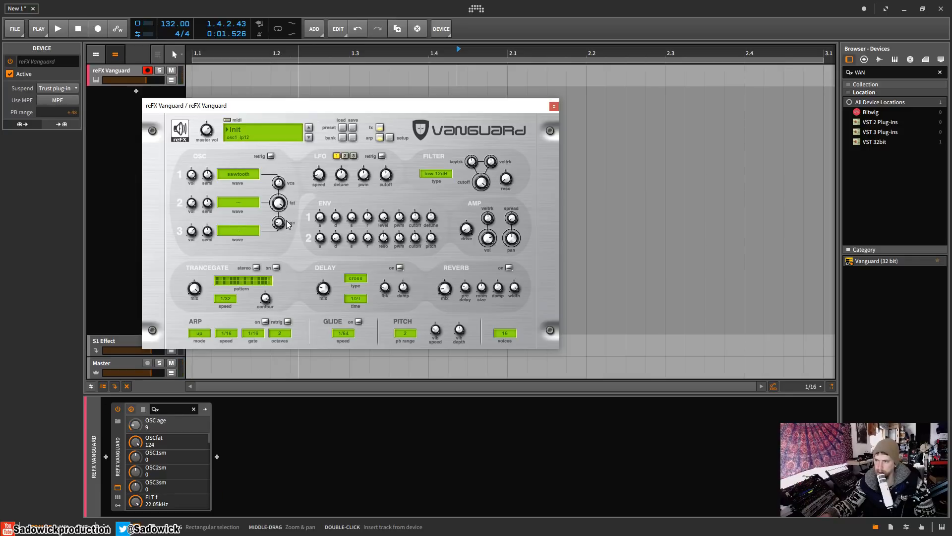
left_click(283, 225)
left_click_drag(280, 205, 283, 263)
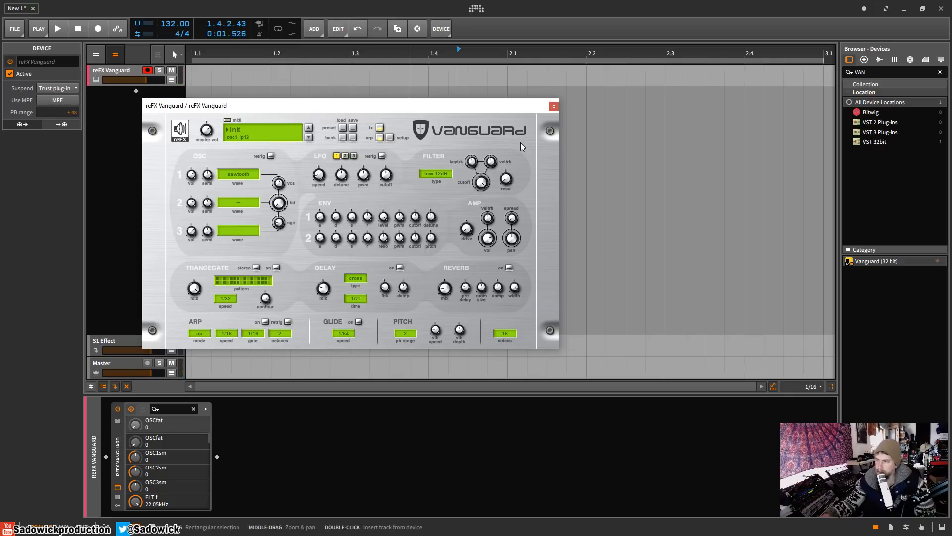
- Search the device browser for SERUM and load Serum_x64 on a new instrument track below reFX Vanguard
left_click(850, 72)
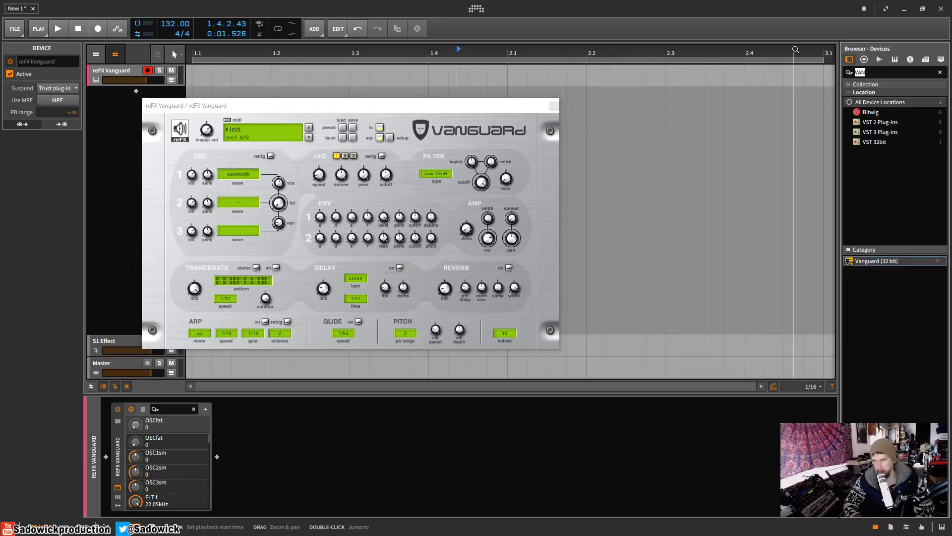
type("SERUM")
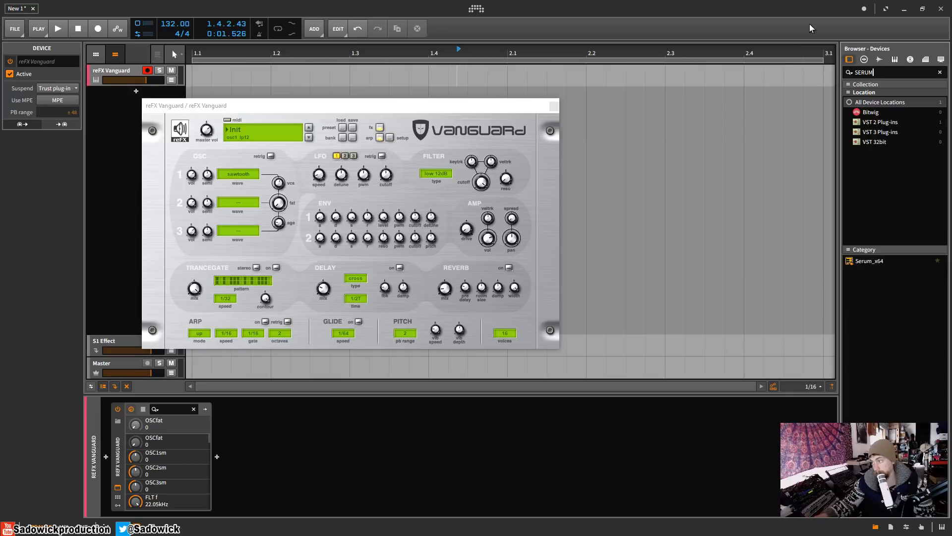
left_click_drag(873, 262, 91, 112)
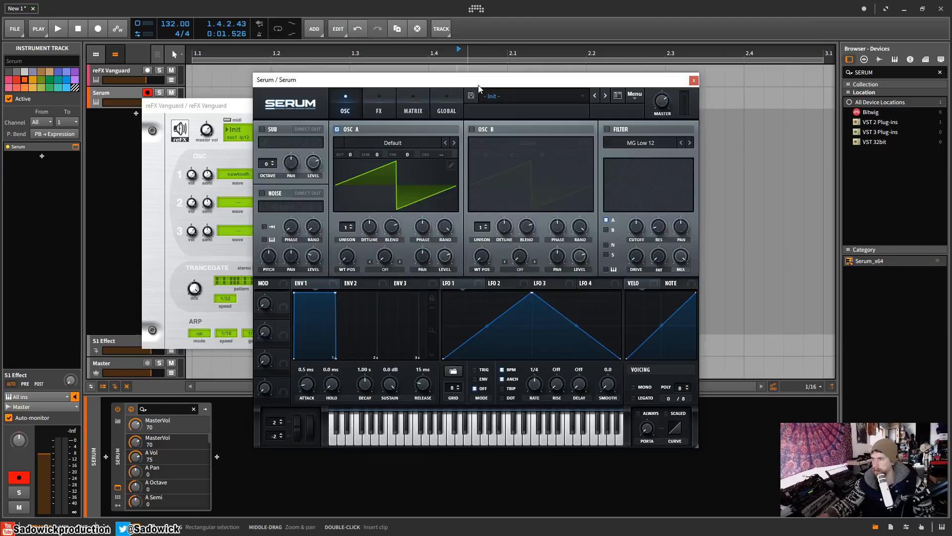
- Lower Serum's OSC A detune to zero and set its unison to 7 voices
left_click_drag(481, 82, 433, 88)
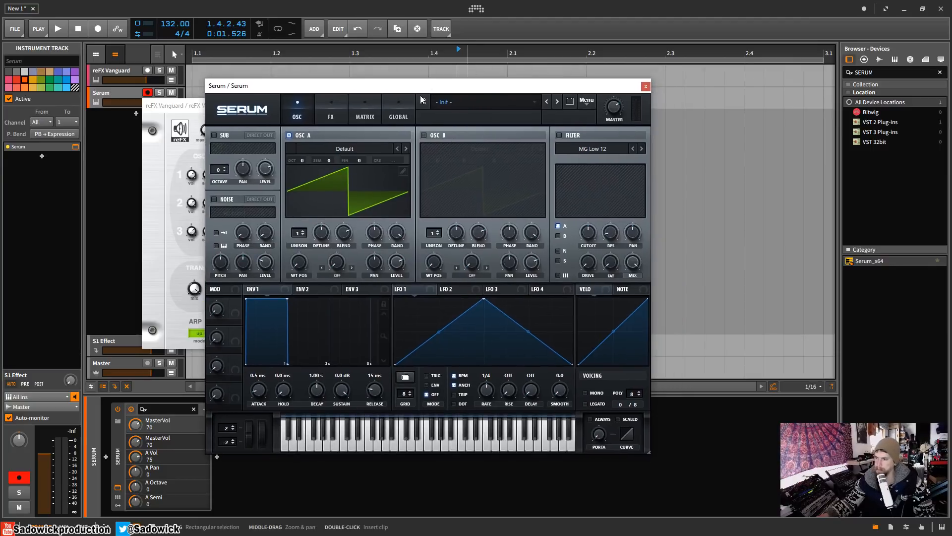
left_click_drag(320, 233, 319, 288)
left_click_drag(324, 230, 301, 217)
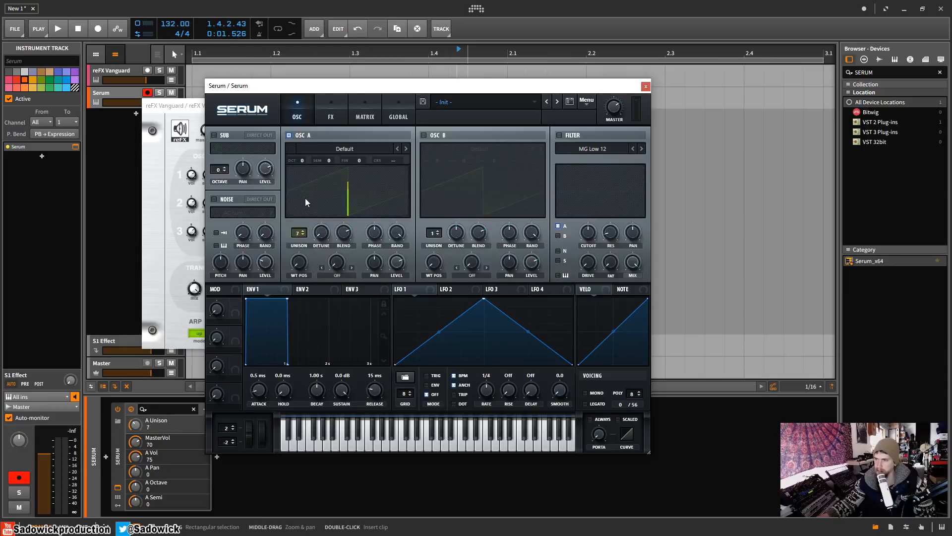
- Reposition the Serum plug-in window and enlarge it to 126% scale
left_click_drag(349, 84, 204, 31)
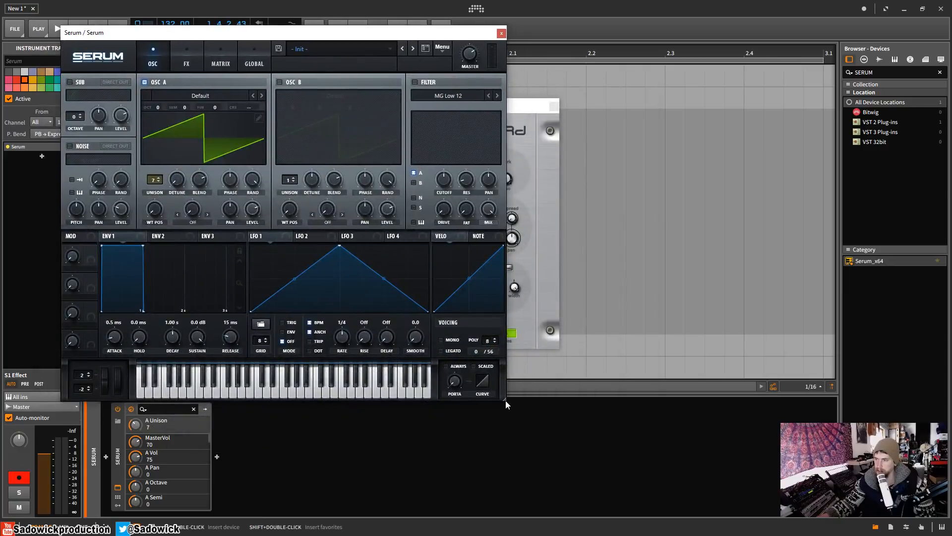
left_click_drag(505, 400, 609, 427)
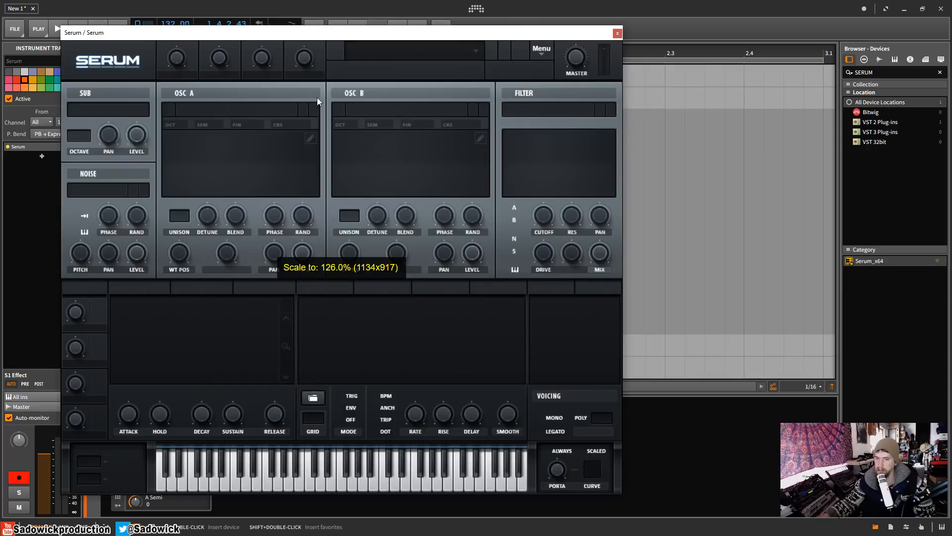
- Raise Serum's OSC A detune in stages to its maximum to spread the seven unison voices
left_click_drag(207, 217, 221, 108)
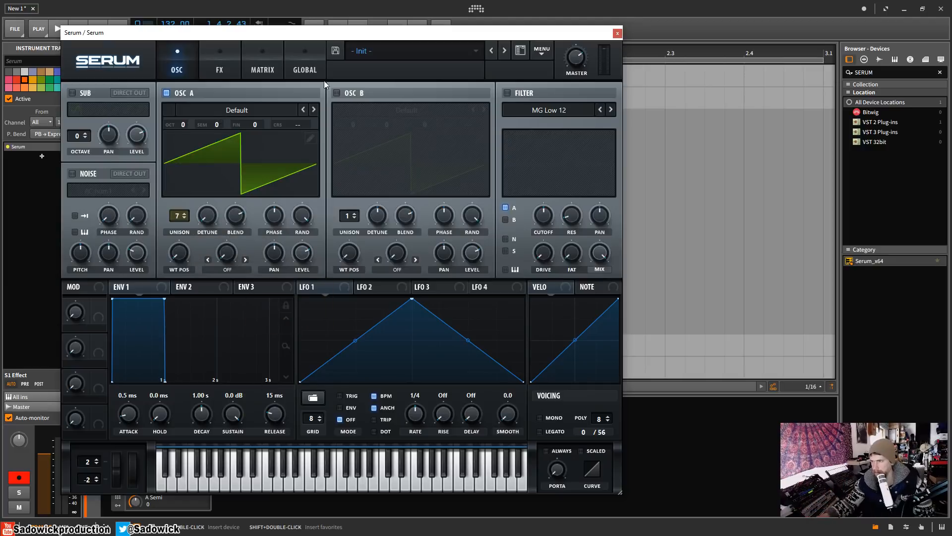
left_click_drag(331, 32, 357, 40)
left_click_drag(231, 226, 246, 184)
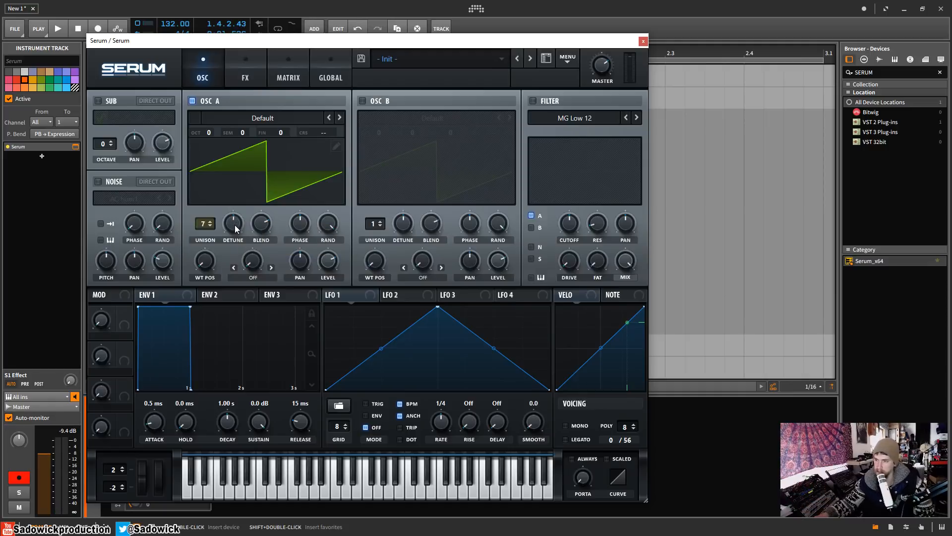
left_click_drag(234, 225, 242, 221)
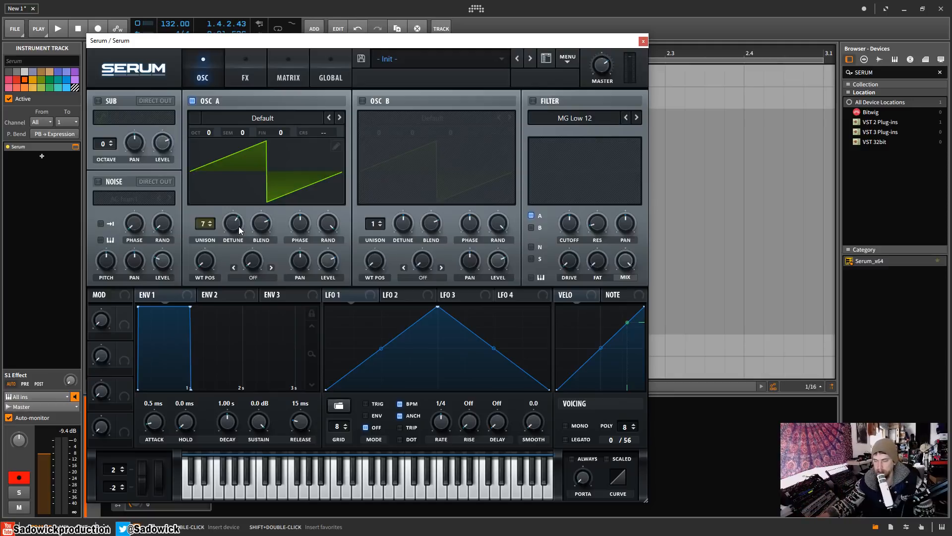
left_click_drag(237, 226, 245, 167)
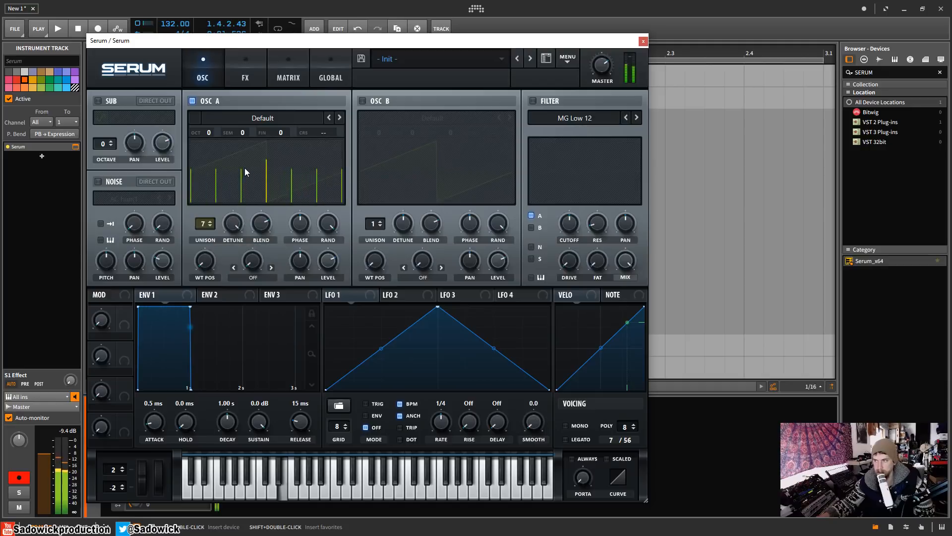
- Lower Serum's OSC A detune to zero, close its plug-in window and delete the Serum track
left_click_drag(237, 221, 230, 278)
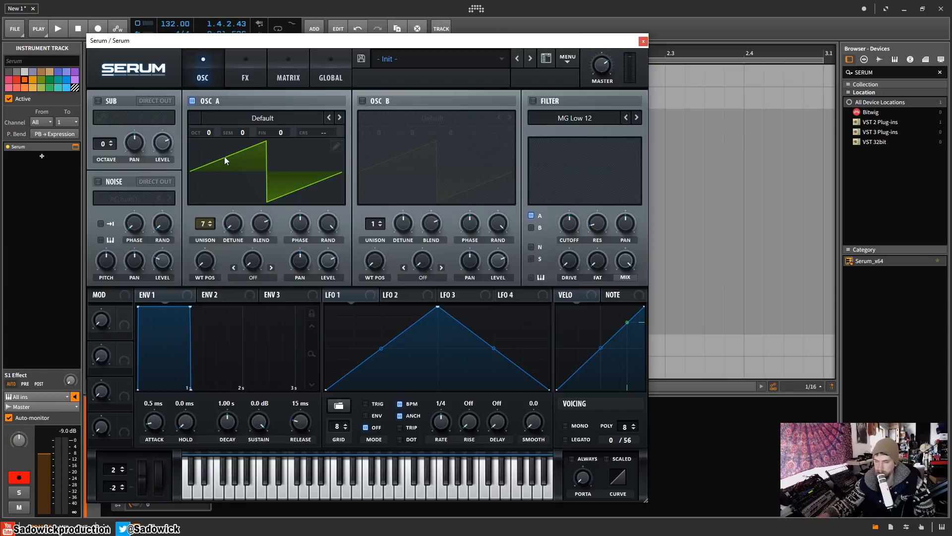
left_click(643, 41)
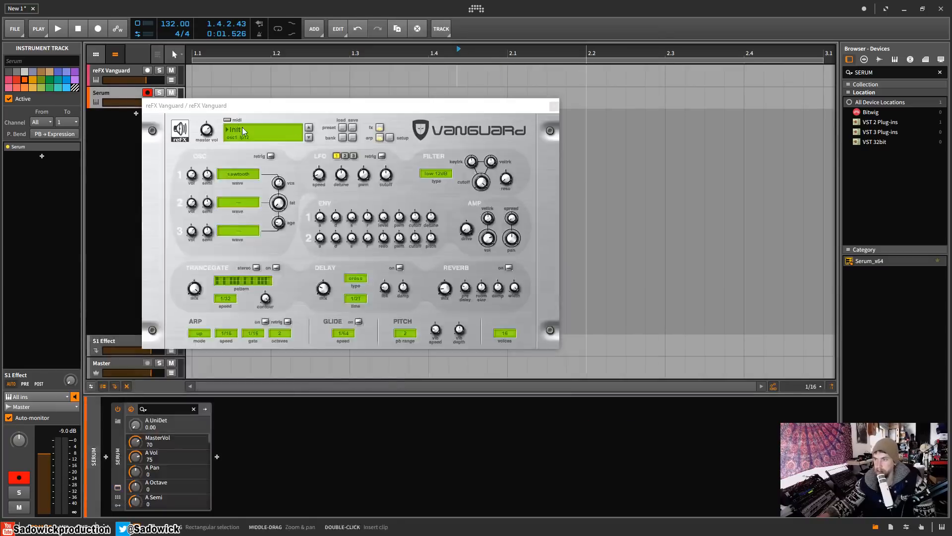
key("Delete")
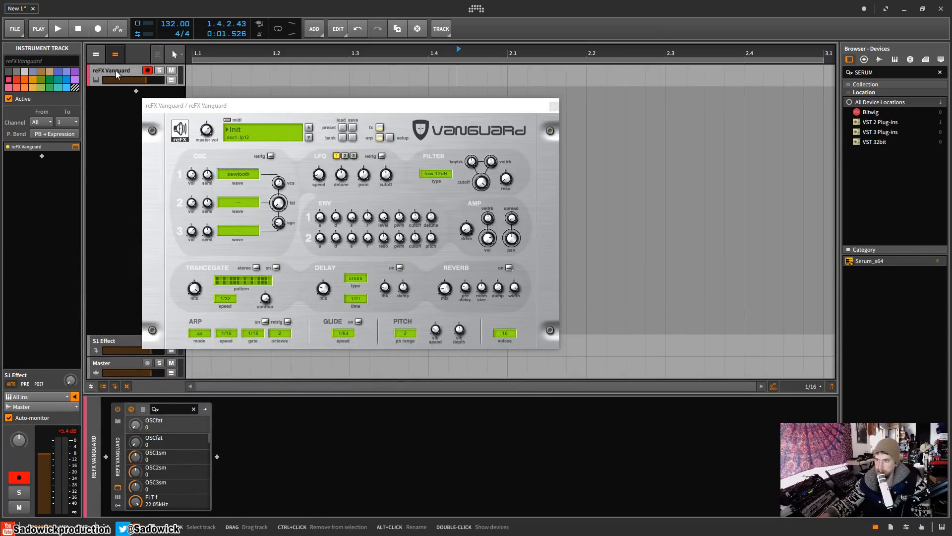
- Reposition the reFX Vanguard window and raise the oscillator fat amount to 72
left_click_drag(309, 109, 344, 133)
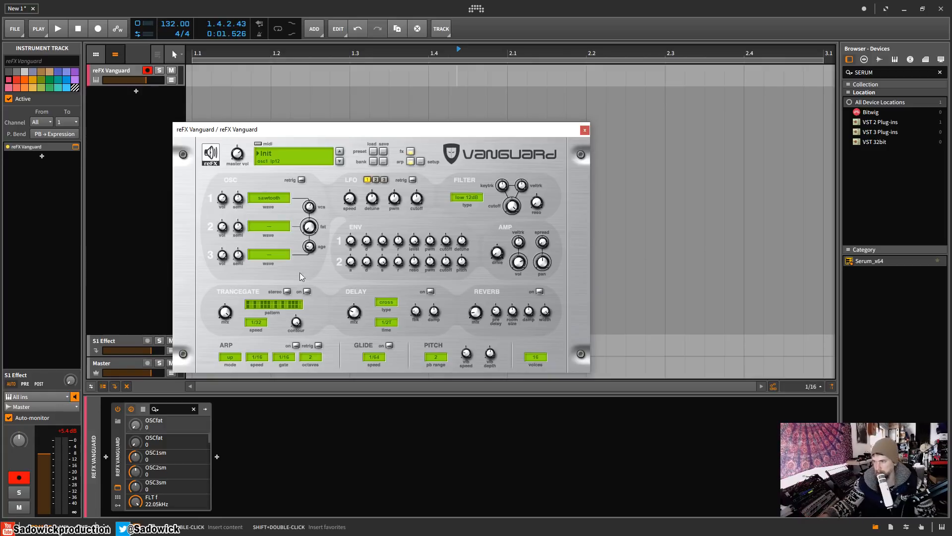
left_click_drag(344, 132, 317, 110)
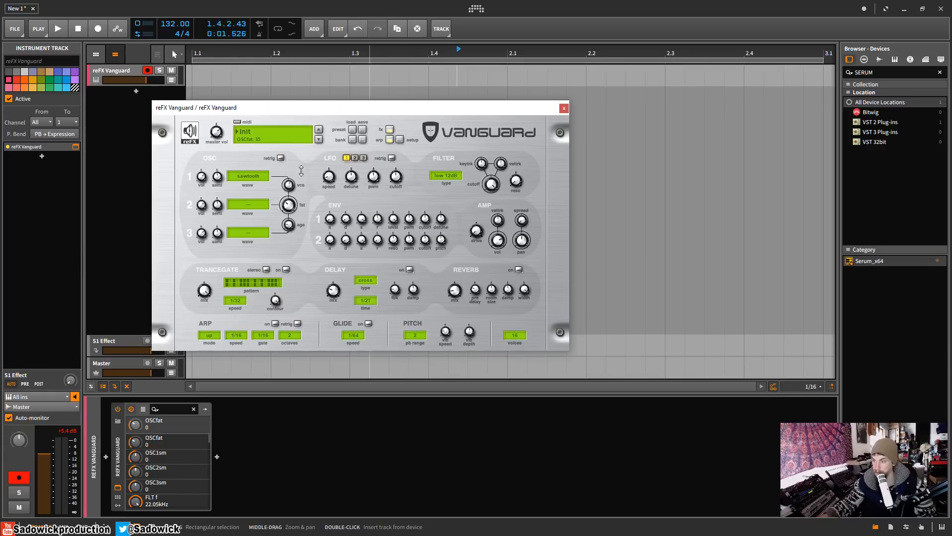
left_click_drag(301, 171, 295, 212)
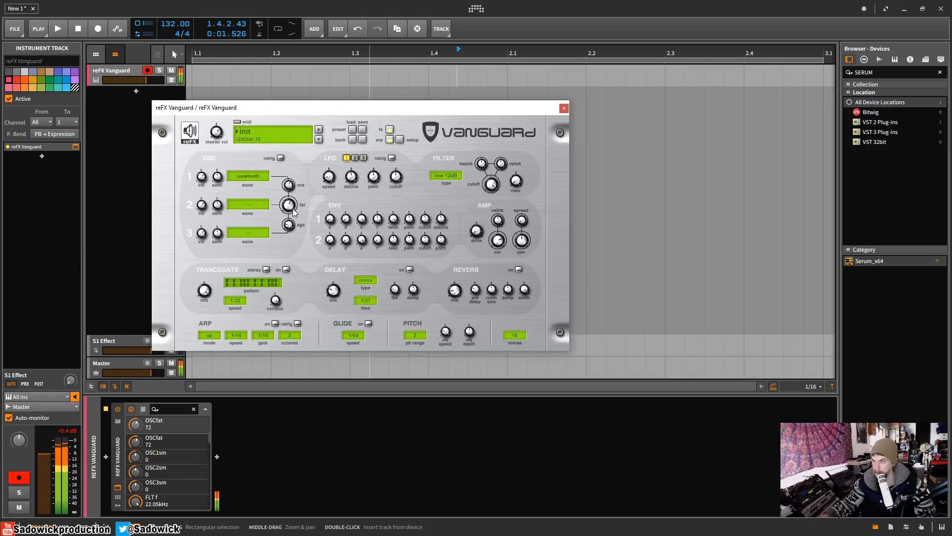
- Set Vanguard's fat voices to 10 and raise the fat amount to 104
left_click(289, 226)
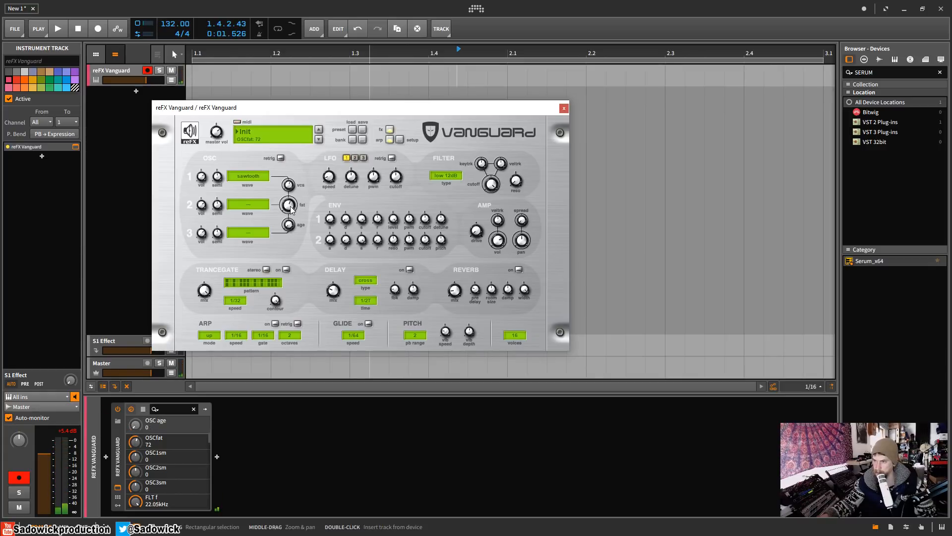
left_click(289, 185)
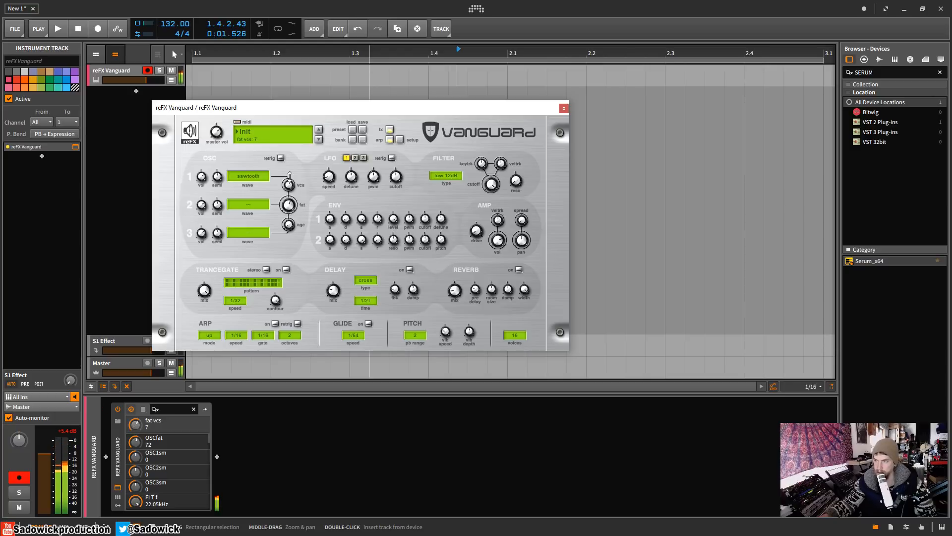
left_click(288, 207)
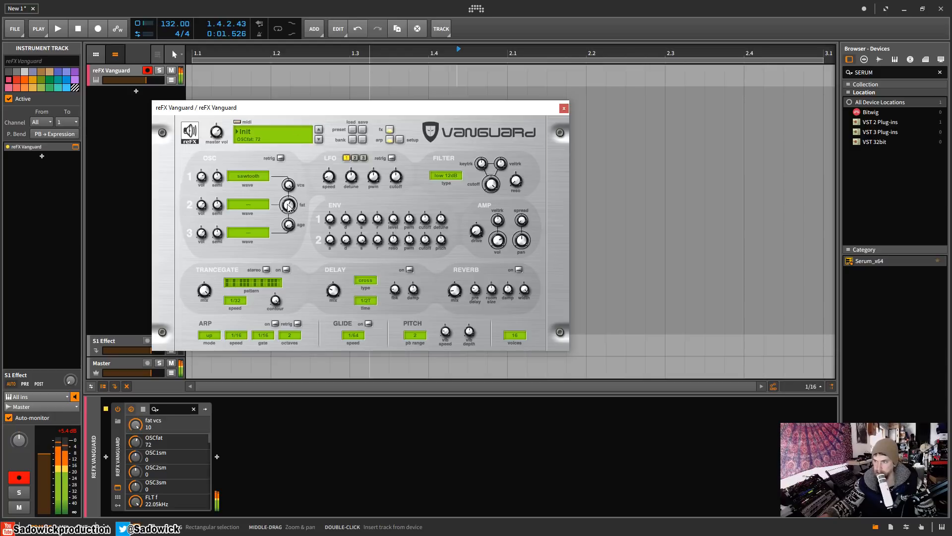
scroll(291, 212, "up", 5)
scroll(285, 212, "up", 8)
scroll(289, 212, "down", 1)
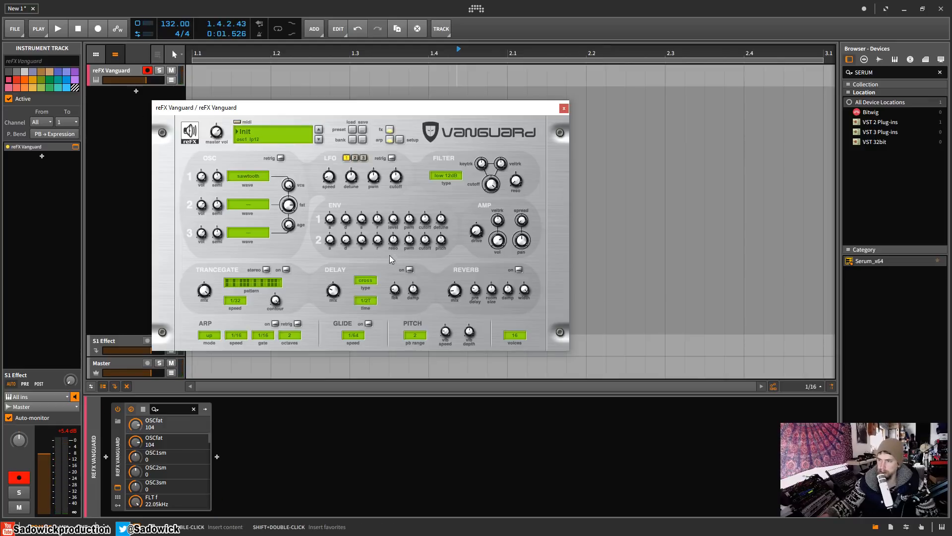
- Set Vanguard's oscillator 2 wave to sawtooth and transpose it by -12 semitones
left_click_drag(343, 107, 331, 109)
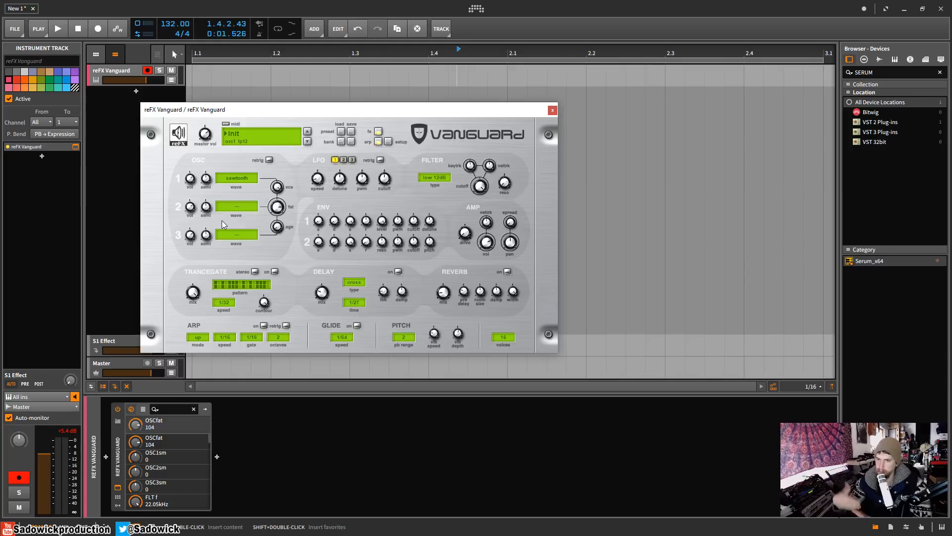
mouse_move(273, 207)
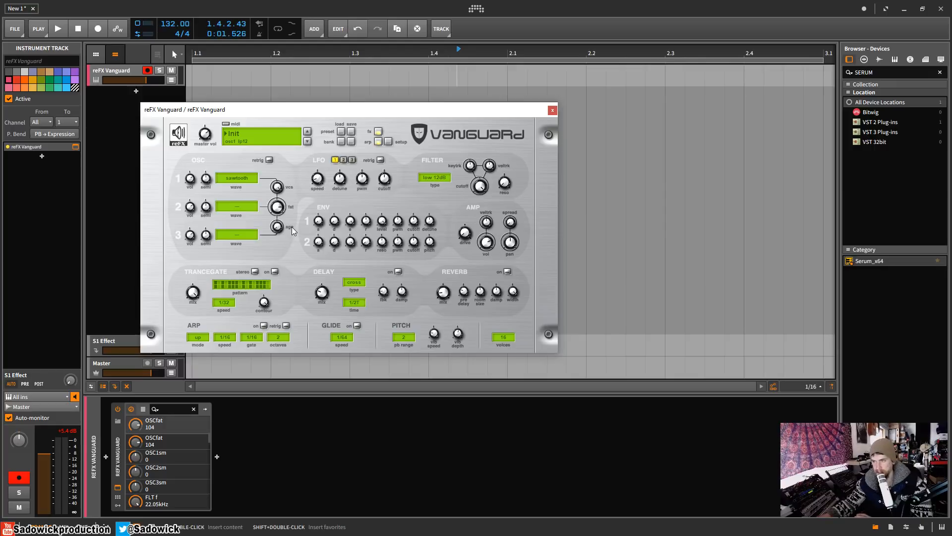
left_click(239, 206)
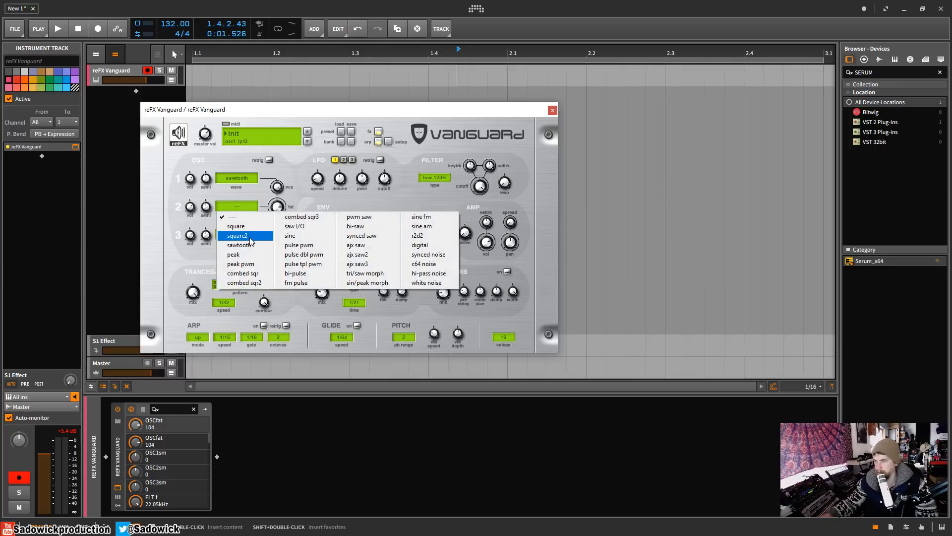
left_click(239, 245)
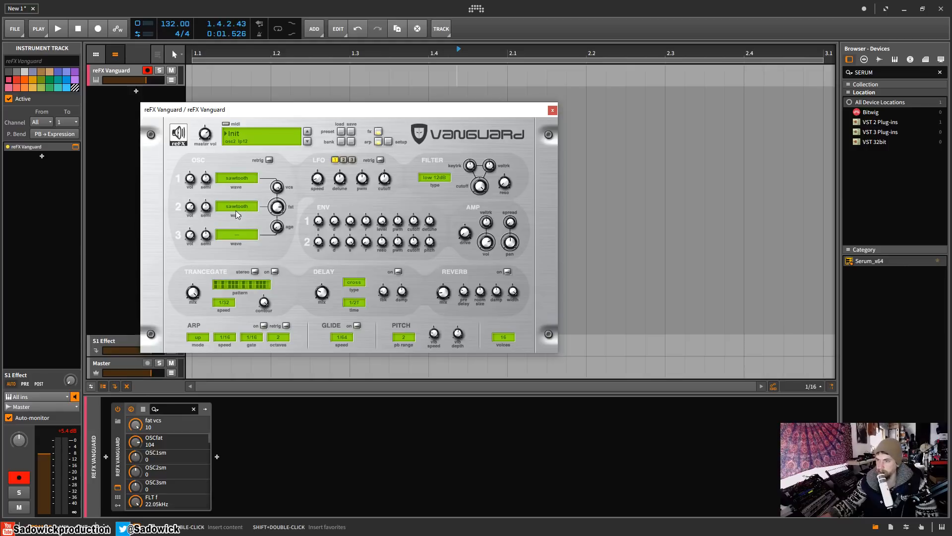
mouse_move(206, 207)
left_click_drag(278, 118, 258, 122)
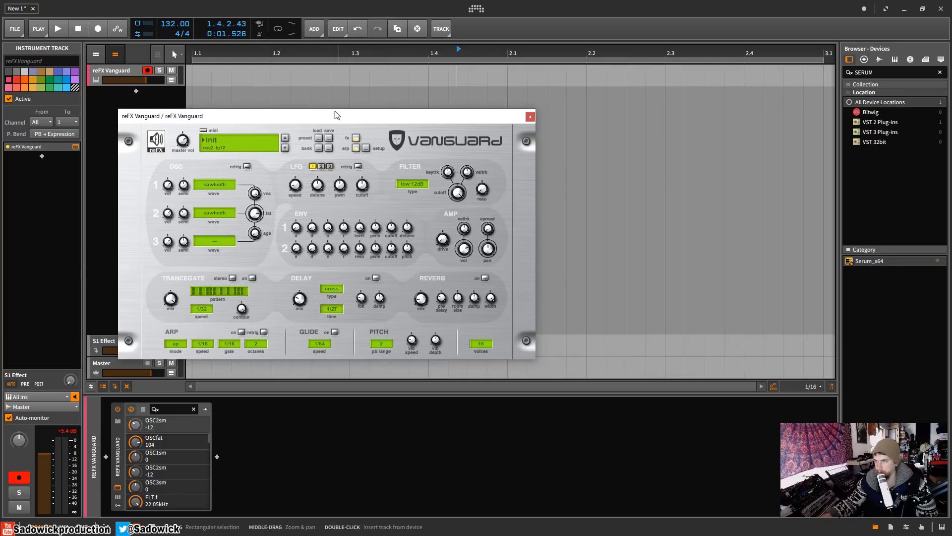
- Lower oscillator 1's volume to 0 and try the square and pulse pwm waves on oscillator 2
left_click_drag(335, 115, 320, 102)
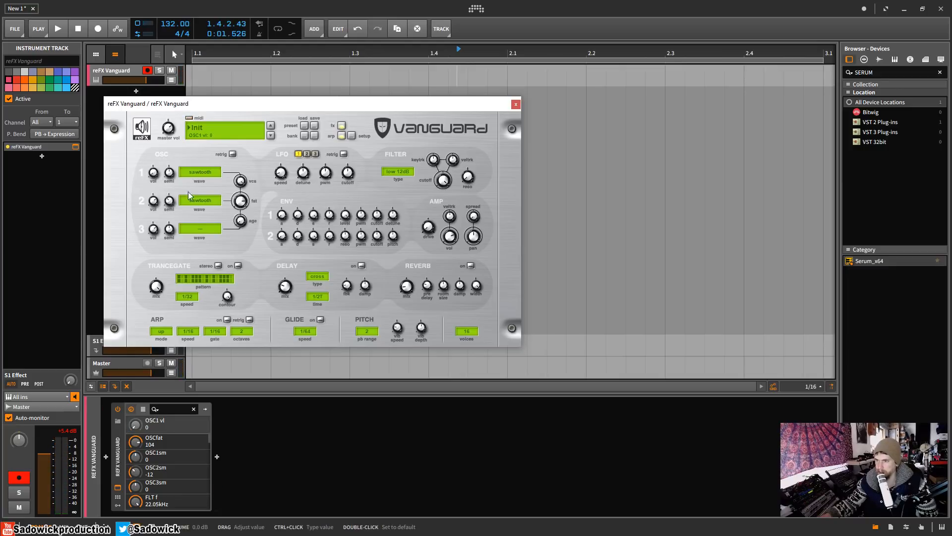
left_click(202, 196)
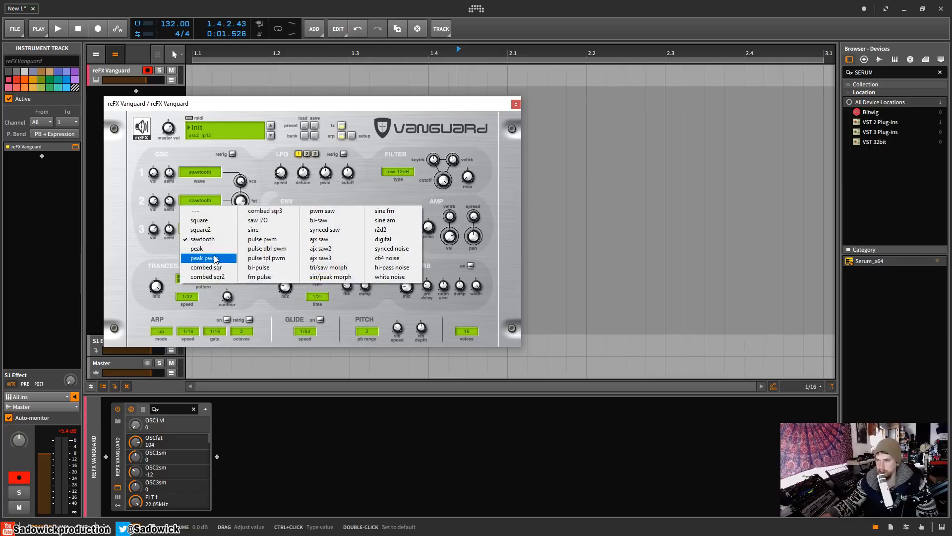
left_click(208, 220)
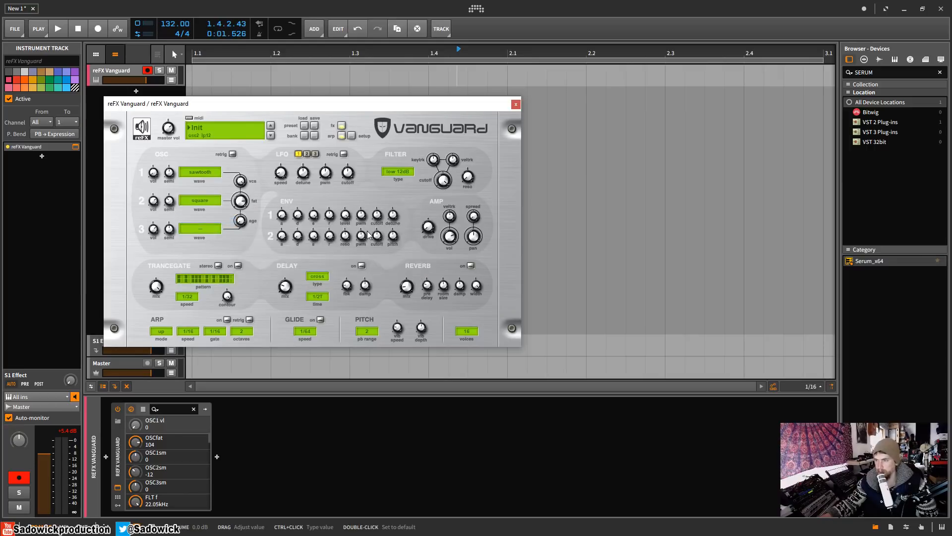
left_click(196, 196)
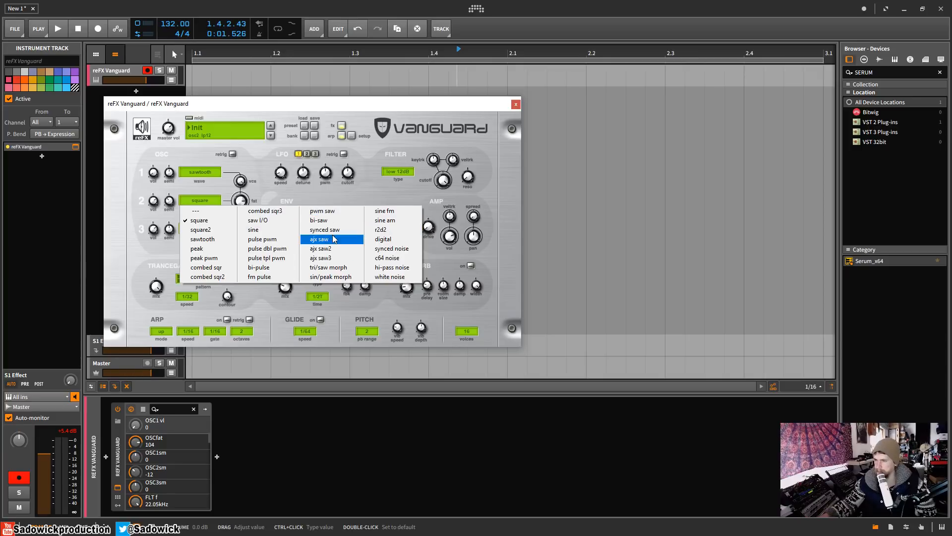
left_click(272, 238)
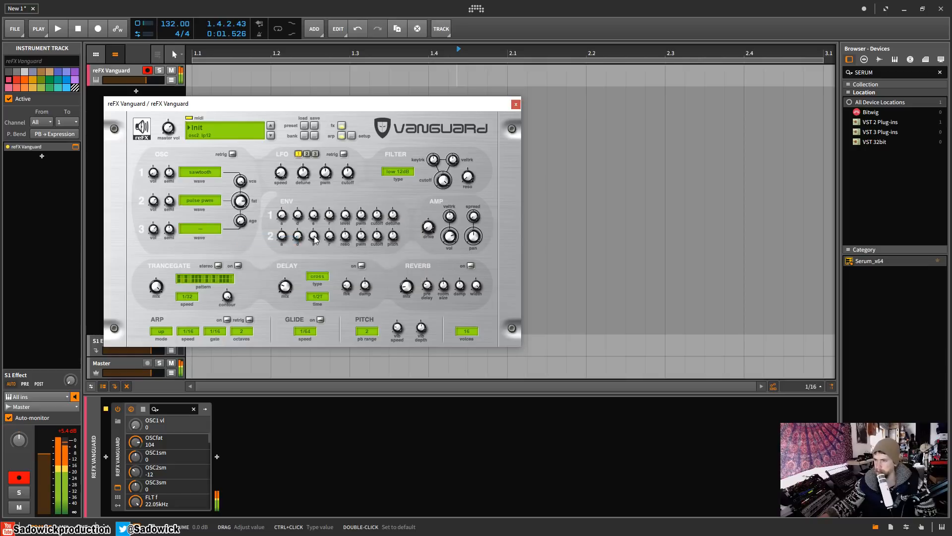
- Try the fm pulse wave on oscillator 2 with the fat amount lowered to 0
left_click(198, 200)
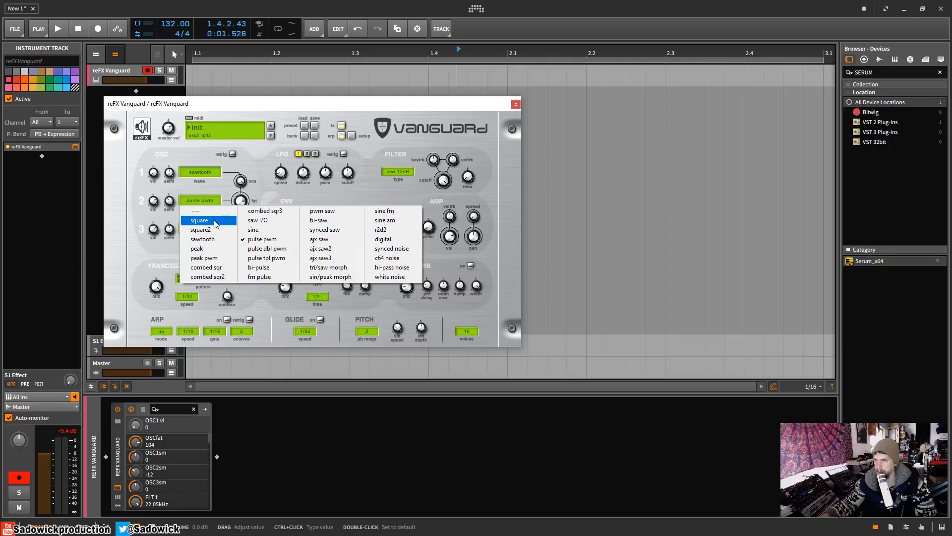
left_click(280, 277)
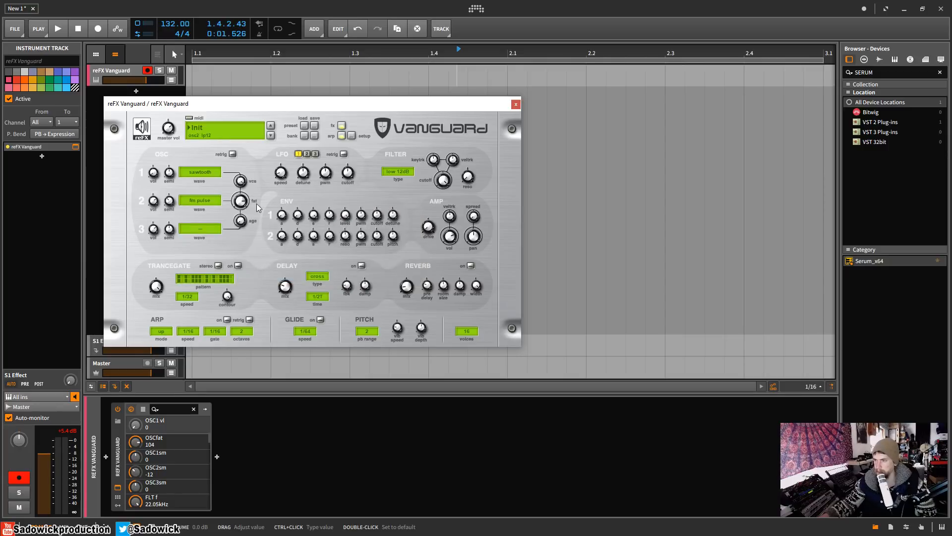
left_click_drag(242, 202, 248, 400)
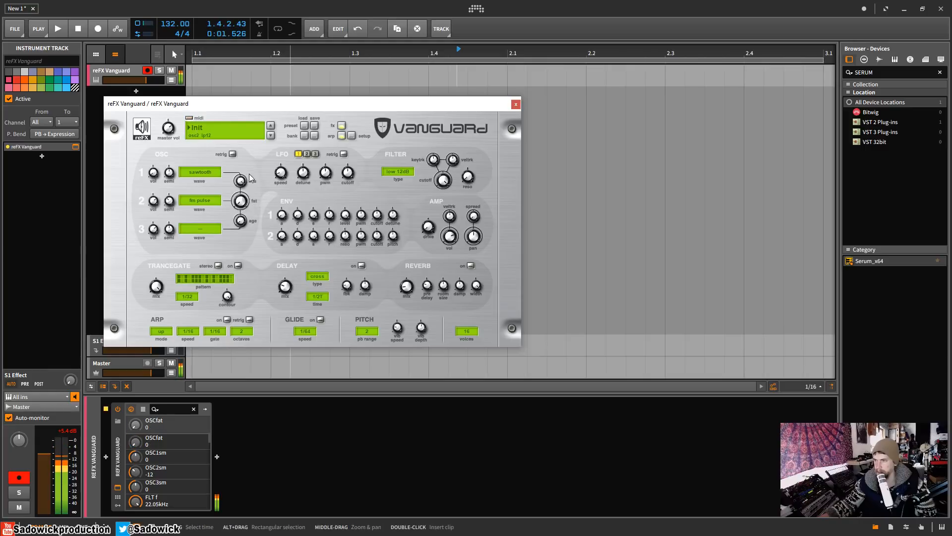
mouse_move(244, 208)
left_mouse_down()
mouse_move(245, 188)
mouse_move(250, 214)
mouse_move(243, 195)
mouse_move(243, 204)
left_mouse_up()
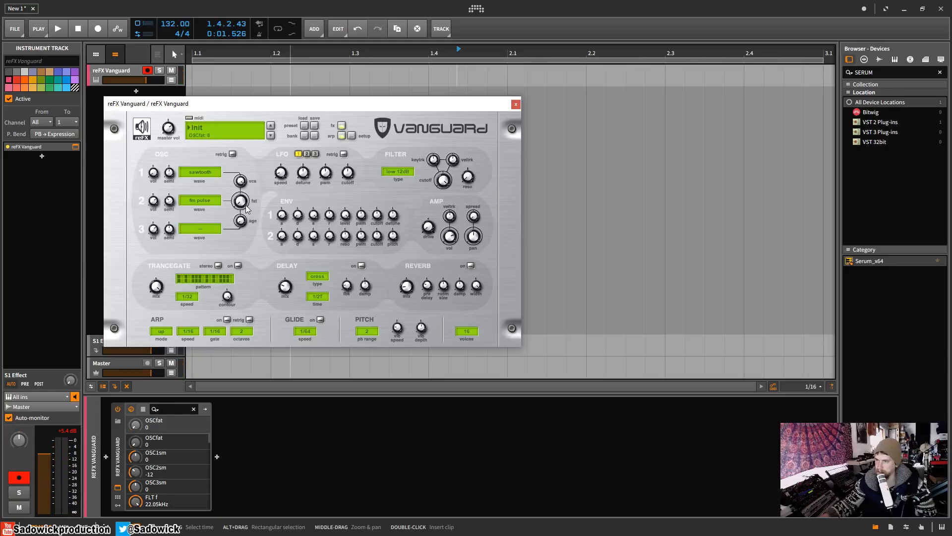
- Try the tri/saw morph wave on oscillator 2 with the fat amount at 52
left_click(190, 202)
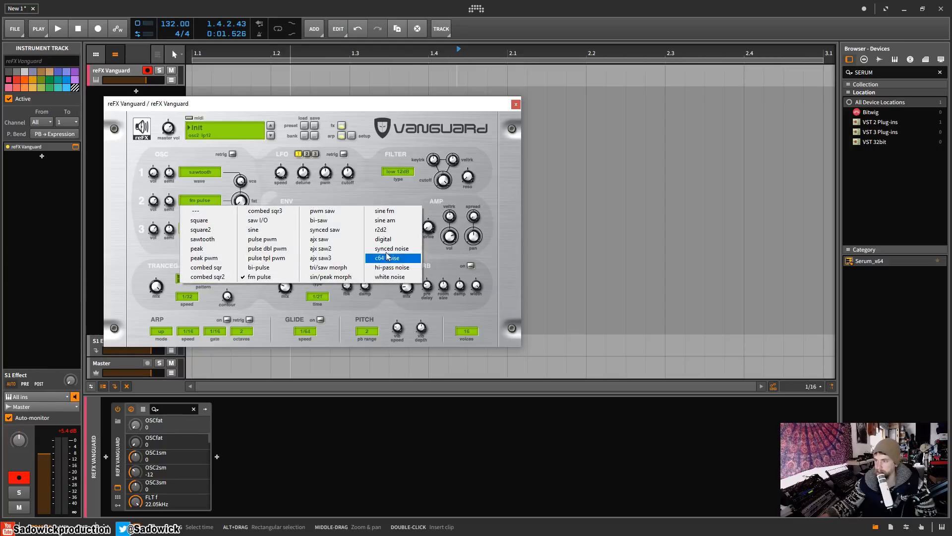
left_click(347, 268)
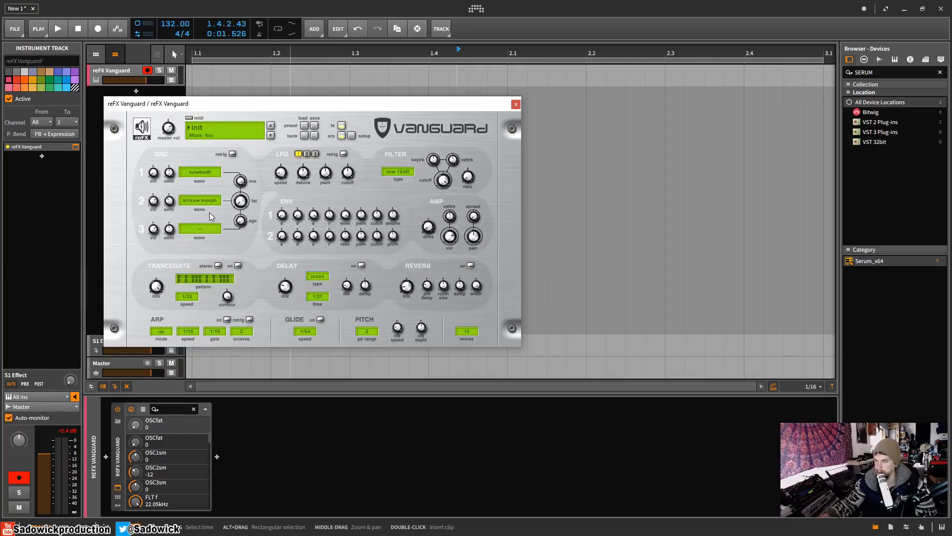
left_click_drag(244, 207, 249, 179)
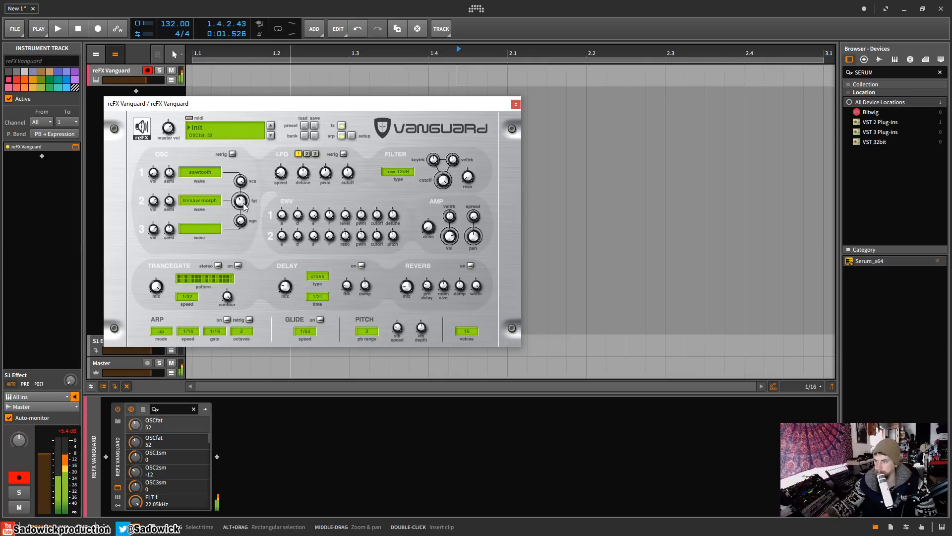
- Set oscillator 2's wave to pwm saw and turn its volume down to almost nothing
left_click(205, 203)
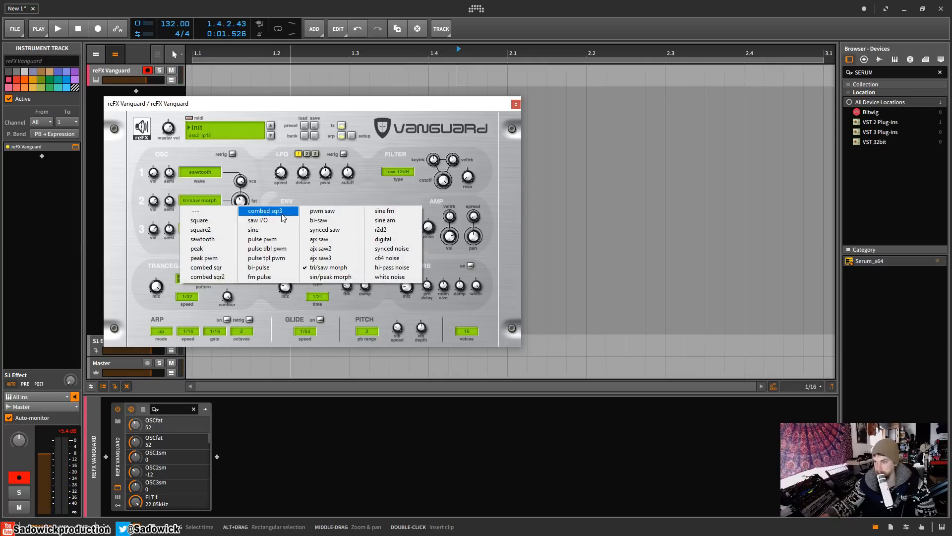
left_click(333, 212)
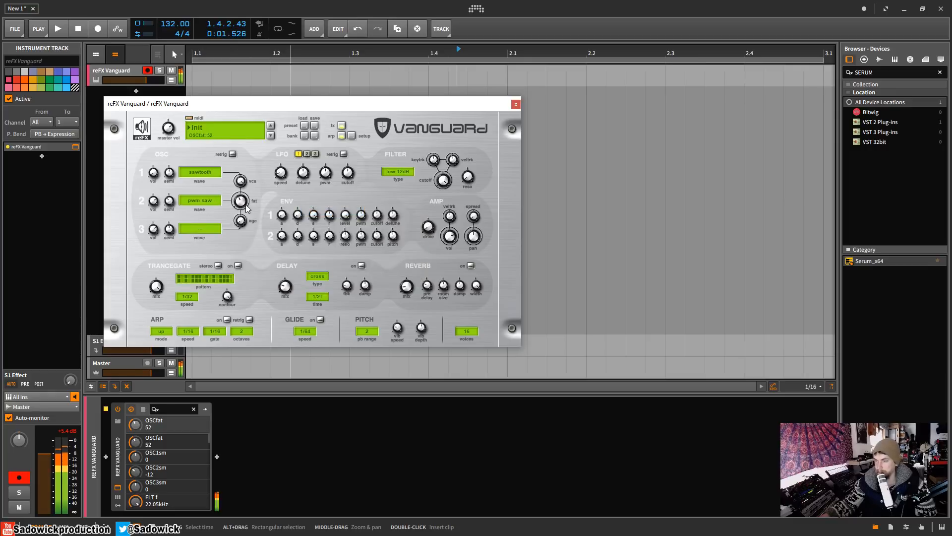
left_click_drag(153, 201, 148, 252)
left_click(153, 200)
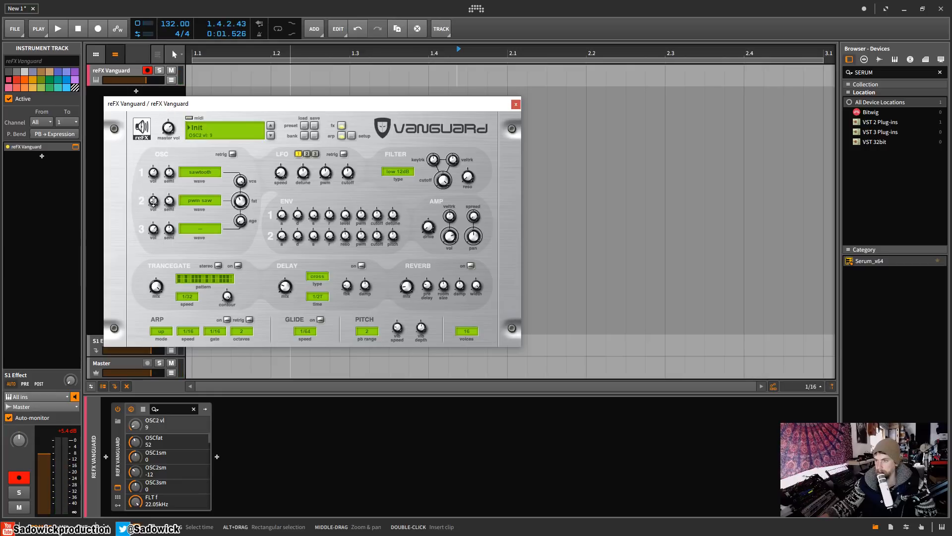
- Raise the fat amount to 127 and balance the oscillator volumes, bringing oscillator 1 up to 85
left_click_drag(239, 197, 240, 161)
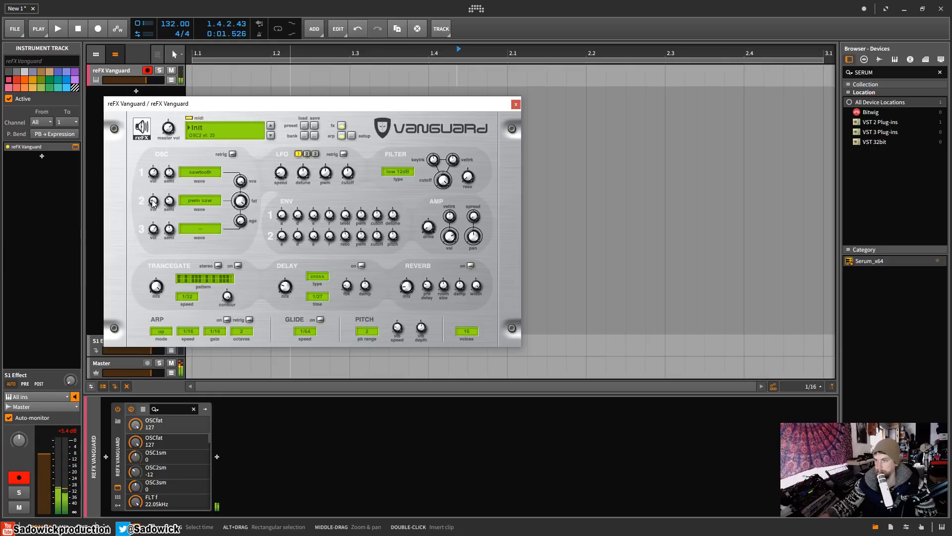
left_click_drag(154, 201, 155, 177)
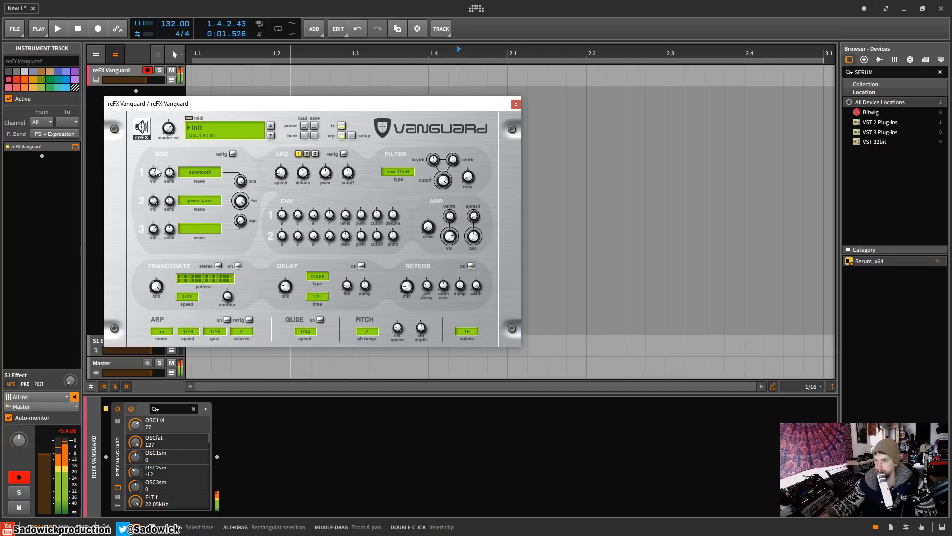
- Set oscillator 3's wave to hi-pass noise and its volume to 103
left_click(204, 230)
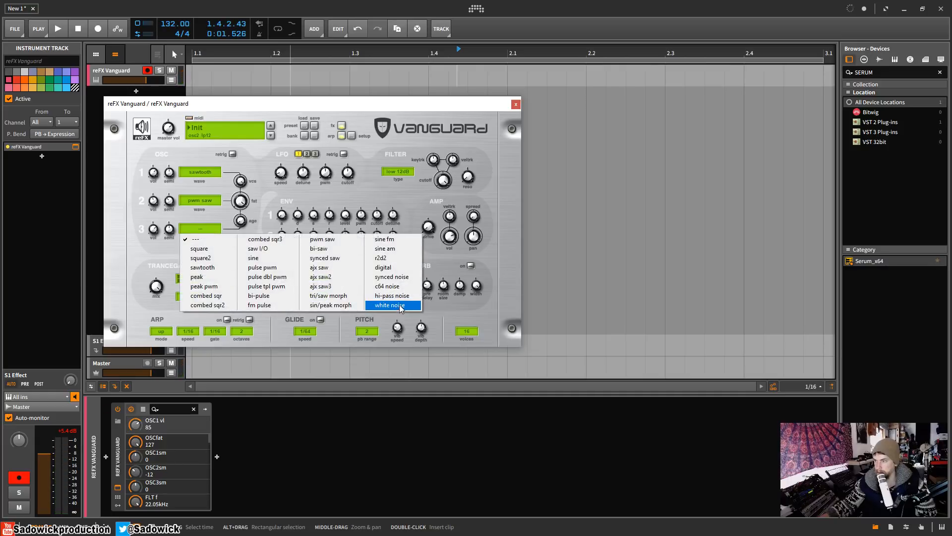
left_click(391, 296)
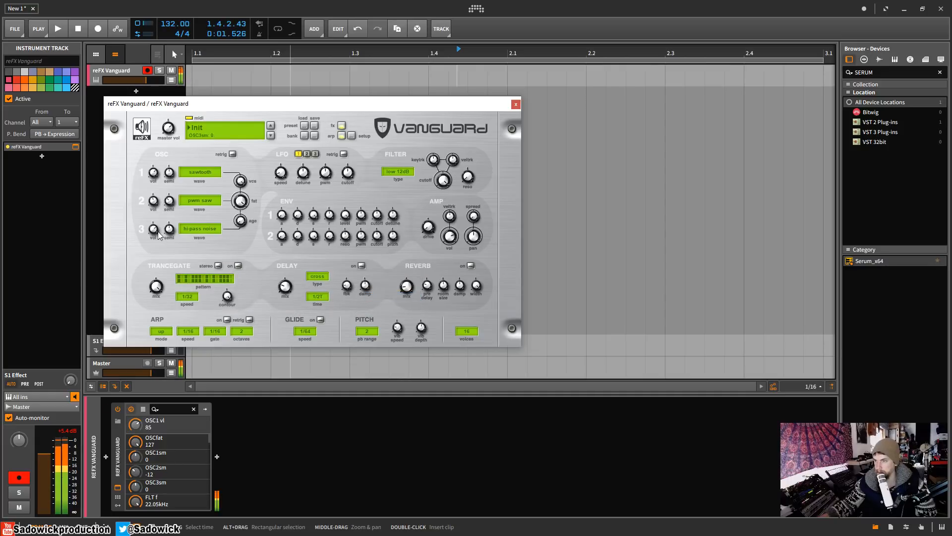
left_click_drag(156, 230, 156, 218)
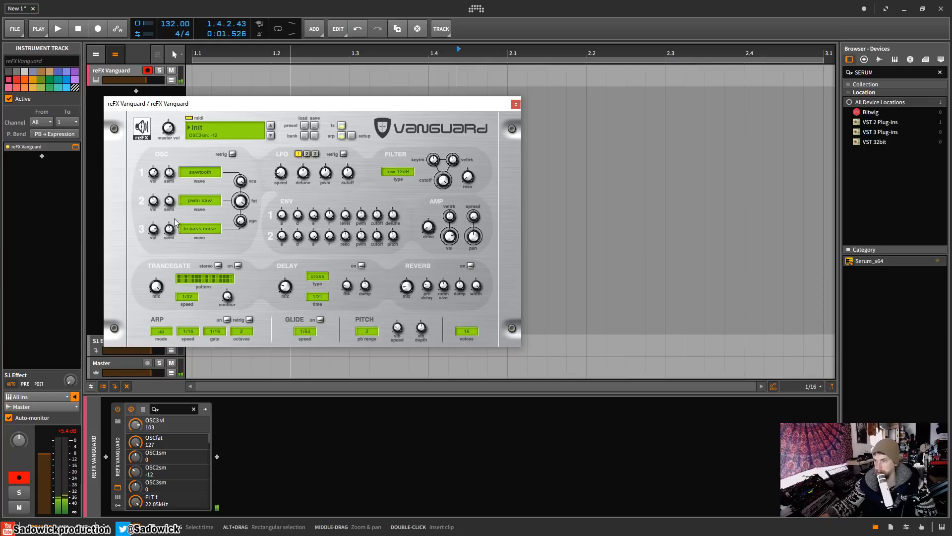
- Try a different semitone tuning on oscillator 3, reset it to 0, and toggle oscillator retrigger on and off
left_click_drag(169, 229, 179, 239)
double_click(168, 230)
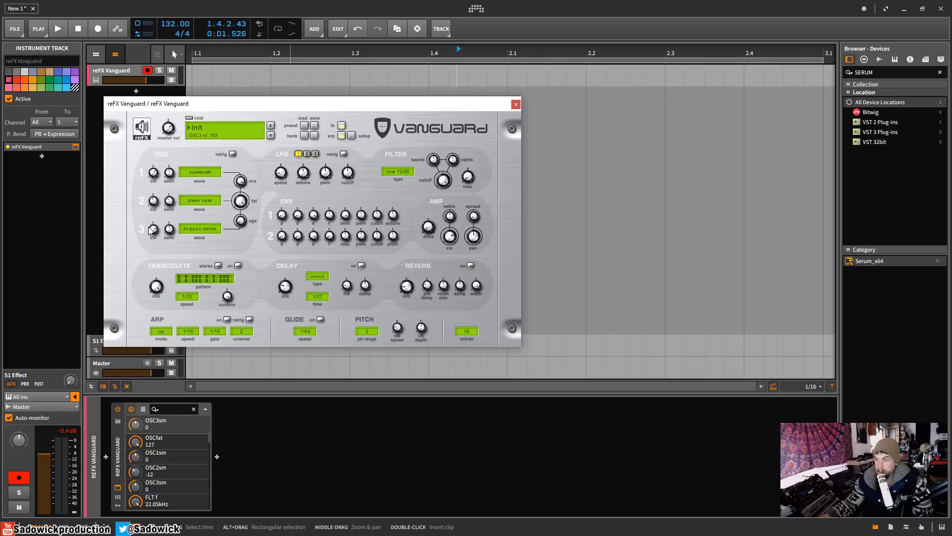
left_click_drag(245, 102, 267, 110)
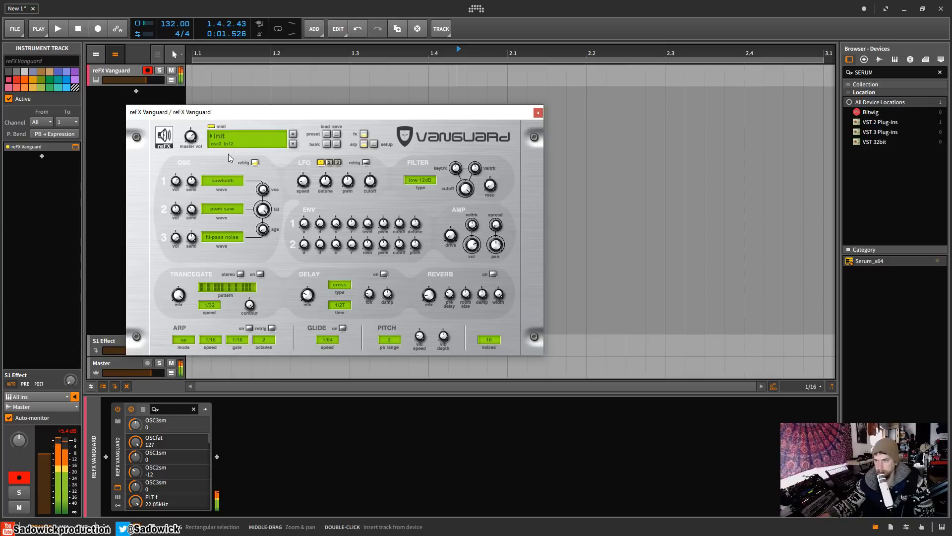
left_click(254, 163)
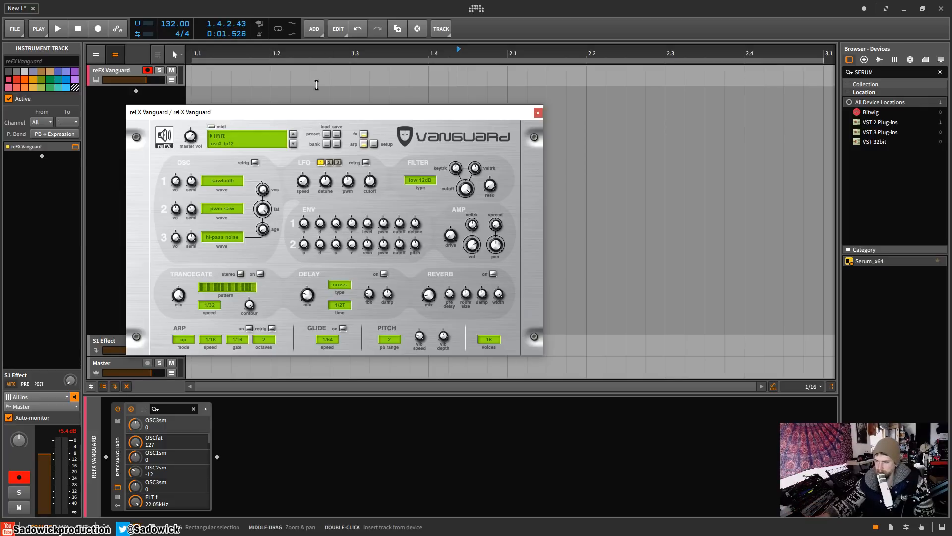
left_click_drag(288, 112, 266, 105)
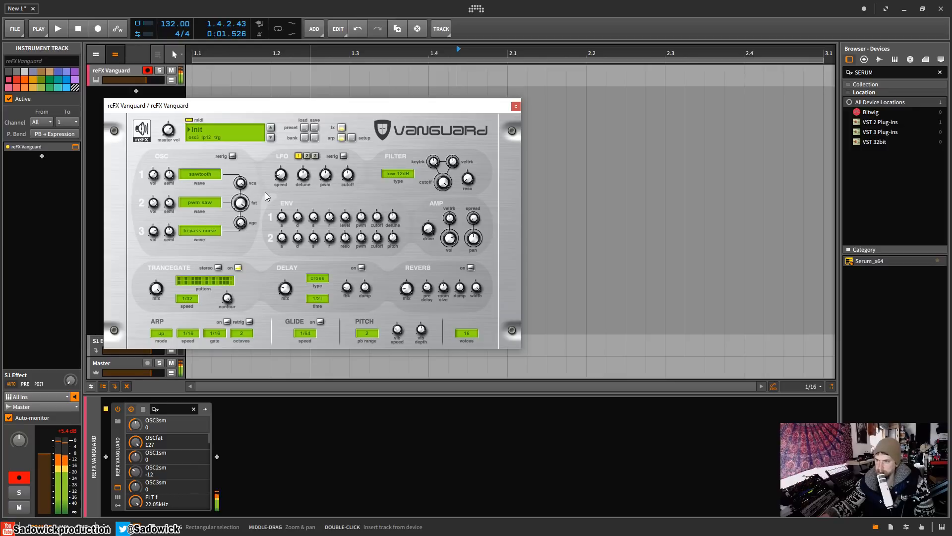
- Set the amp volume to 74 and enable the delay with a time of 1/8 and a mix of 57
left_click(450, 240)
left_click(453, 237)
left_click(362, 268)
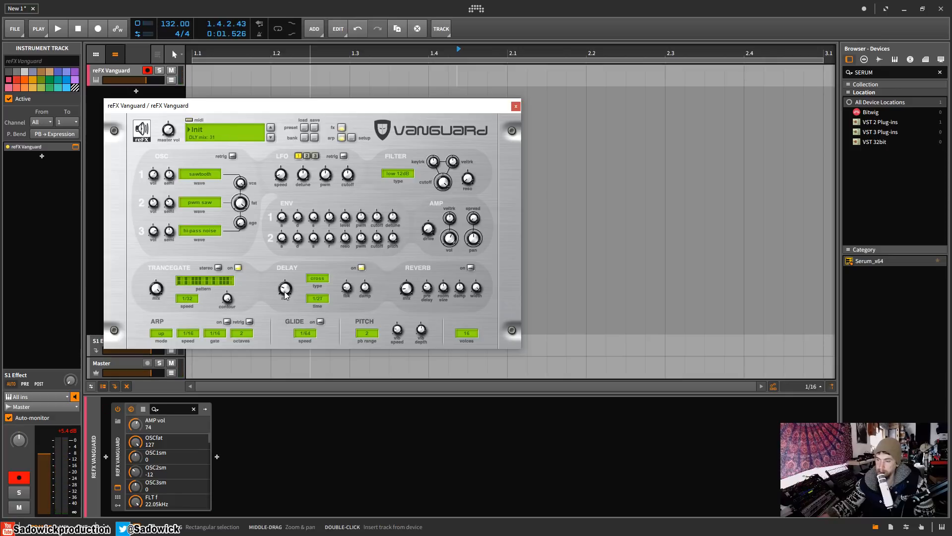
left_click(284, 290)
left_click(324, 299)
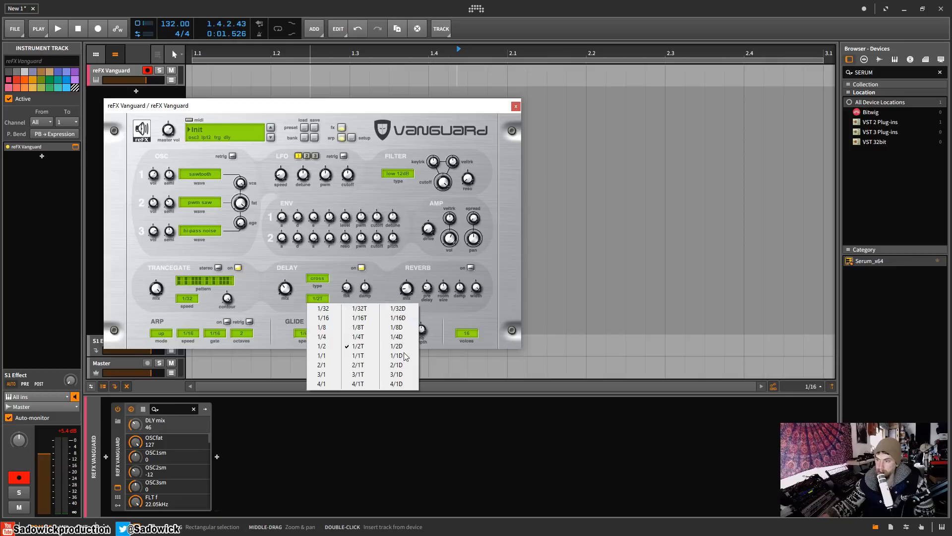
left_click(331, 328)
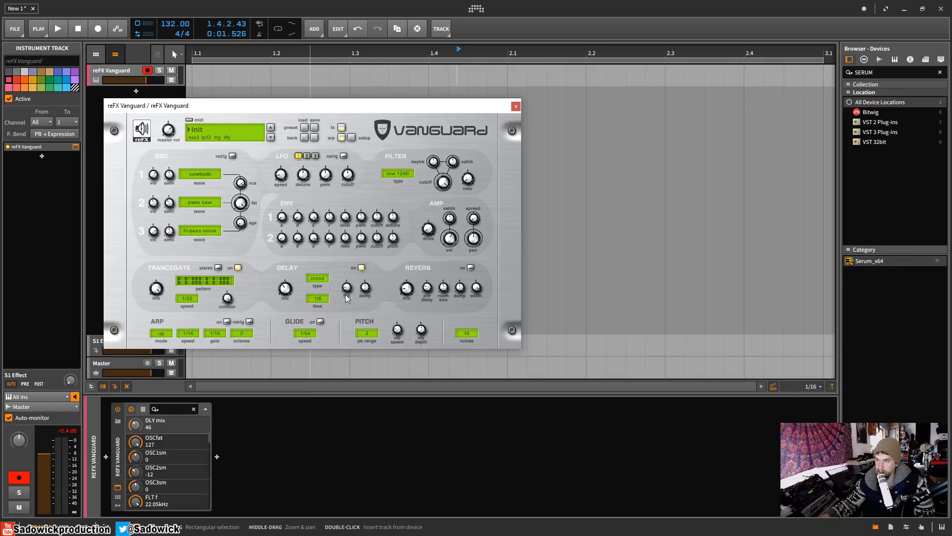
left_click_drag(289, 292, 291, 285)
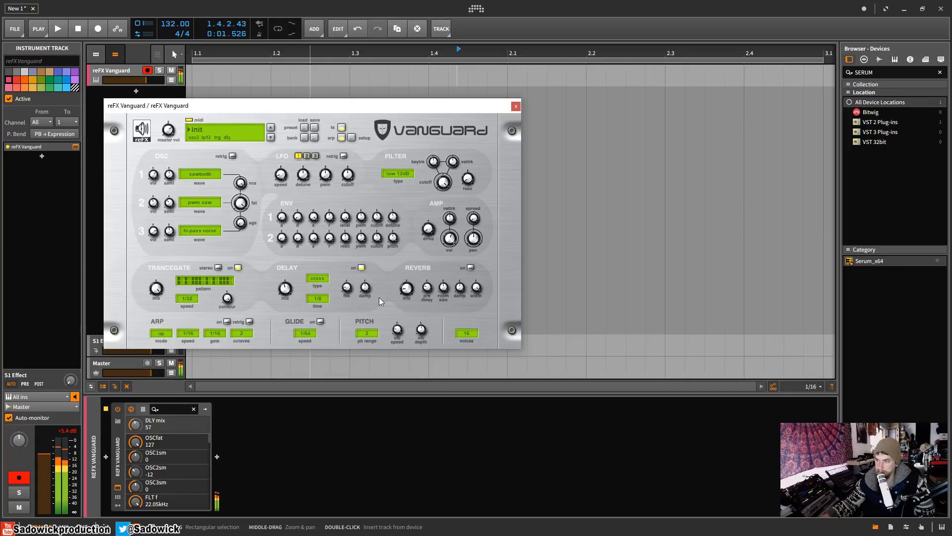
- Adjust the delay's feedback and damping, and set the delay mix to 50
left_click_drag(348, 288, 350, 281)
mouse_move(366, 289)
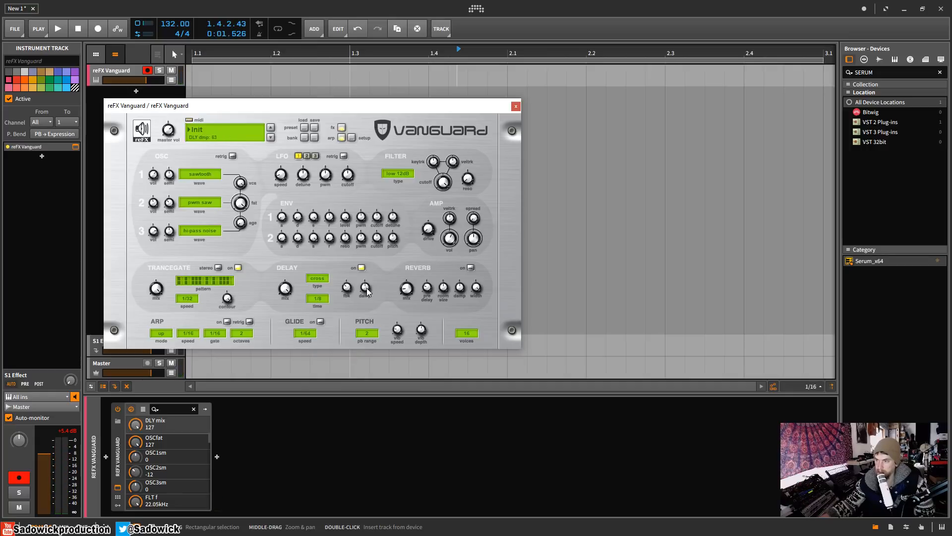
left_click_drag(367, 288, 369, 274)
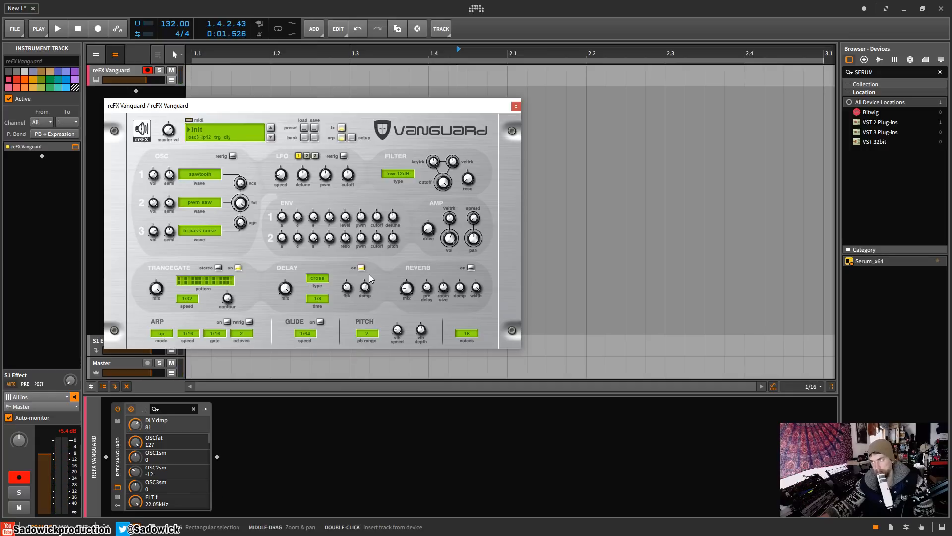
mouse_move(367, 292)
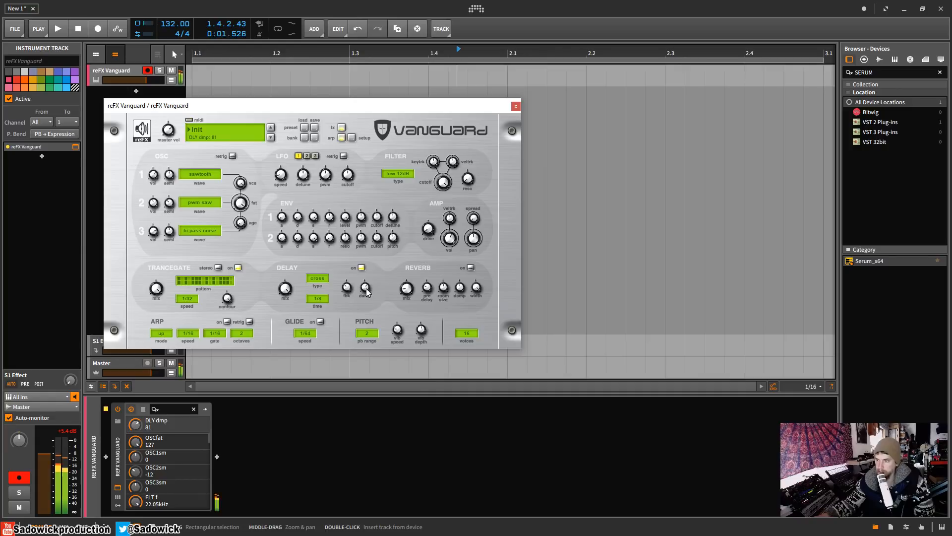
left_click_drag(367, 292, 374, 362)
left_click_drag(286, 289, 286, 343)
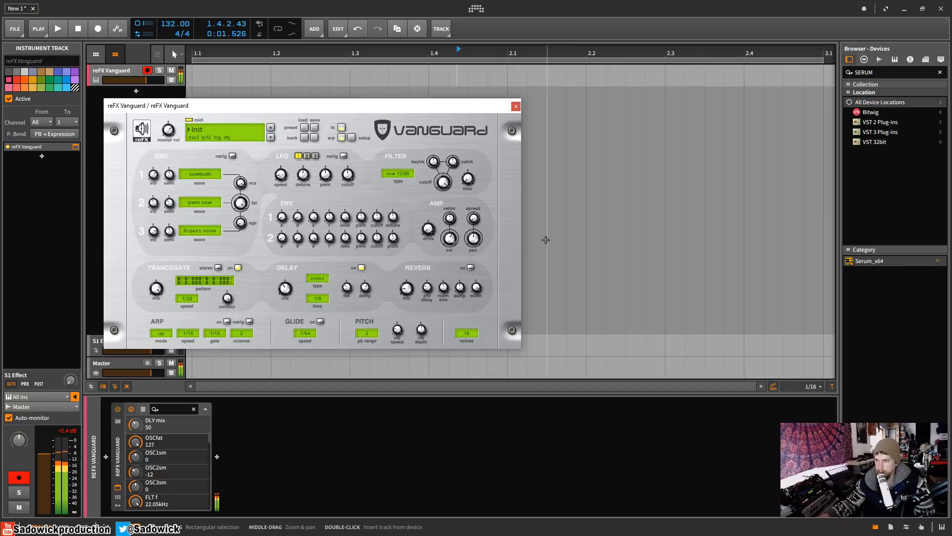
- Enable the reverb and set its mix to 34
left_click(470, 268)
left_click_drag(407, 287, 408, 280)
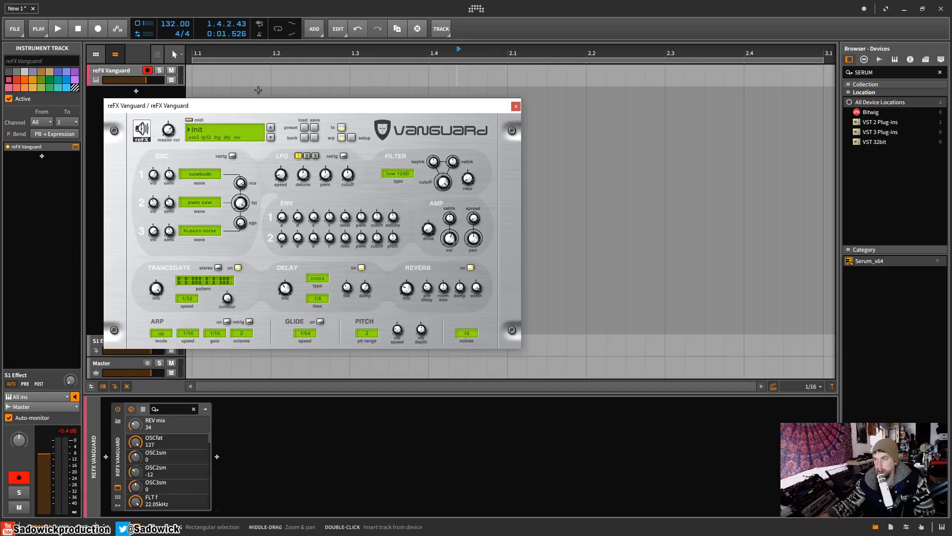
mouse_move(261, 108)
left_mouse_down()
mouse_move(258, 119)
mouse_move(271, 107)
left_mouse_up()
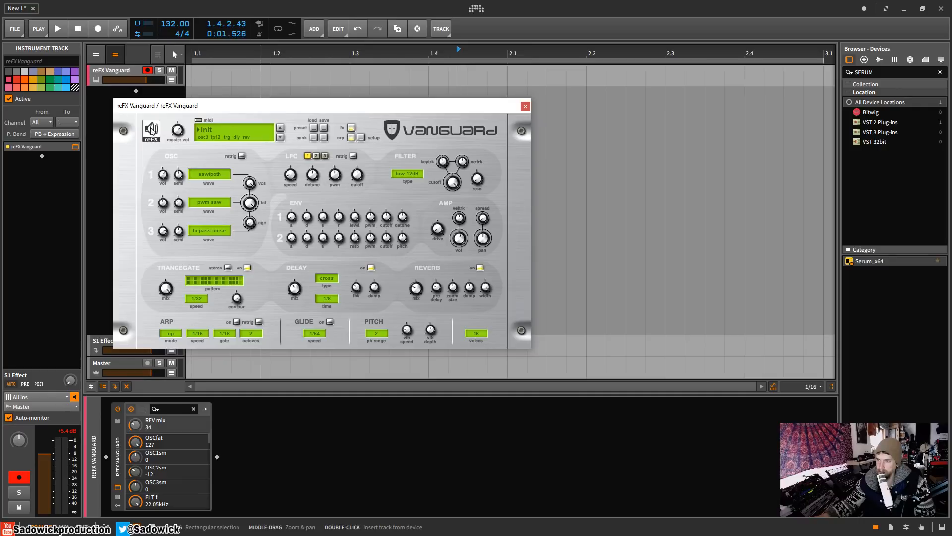
- Toggle the global effects and arpeggiator switches off and back on to compare the sound
left_click(350, 128)
left_click(351, 138)
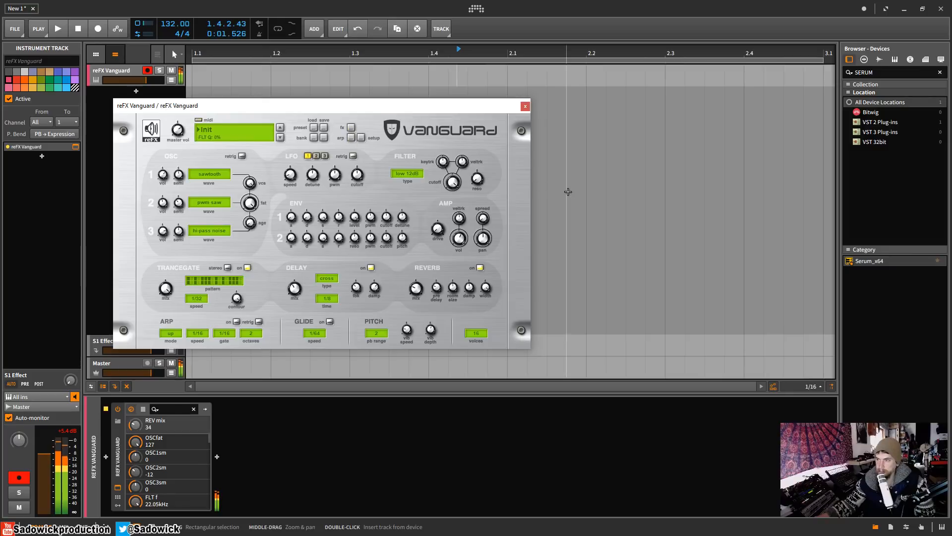
left_click(351, 138)
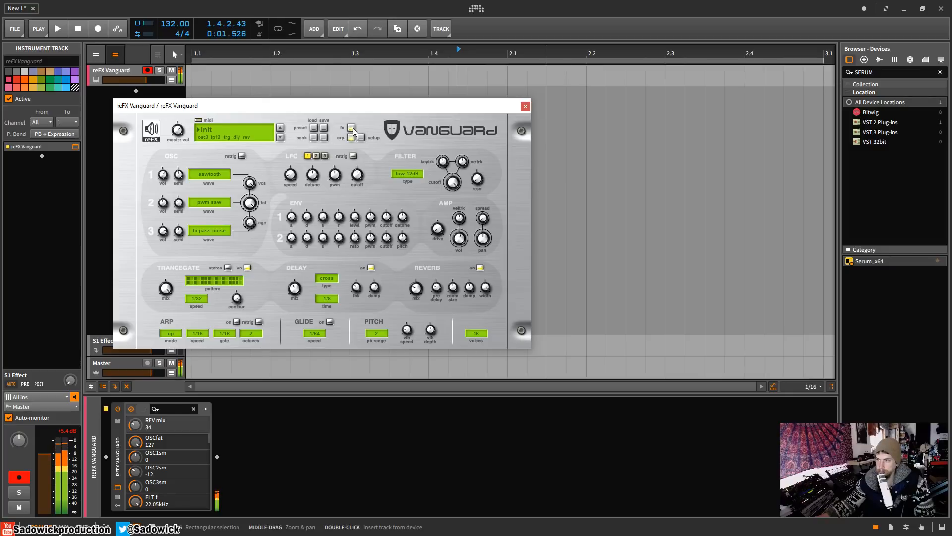
left_click(352, 129)
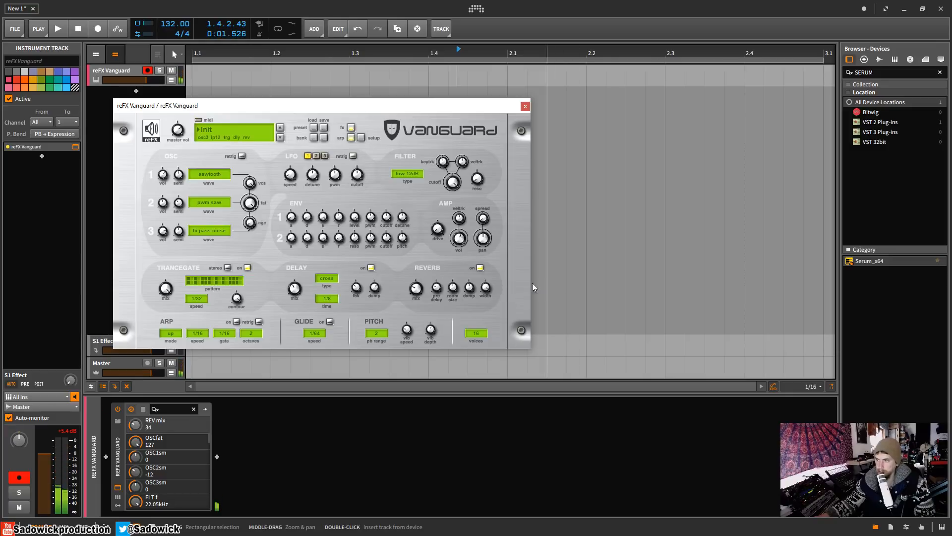
- Turn down the reverb mix and set the delay mix to 0
left_click_drag(419, 290, 417, 302)
left_click_drag(293, 291, 291, 320)
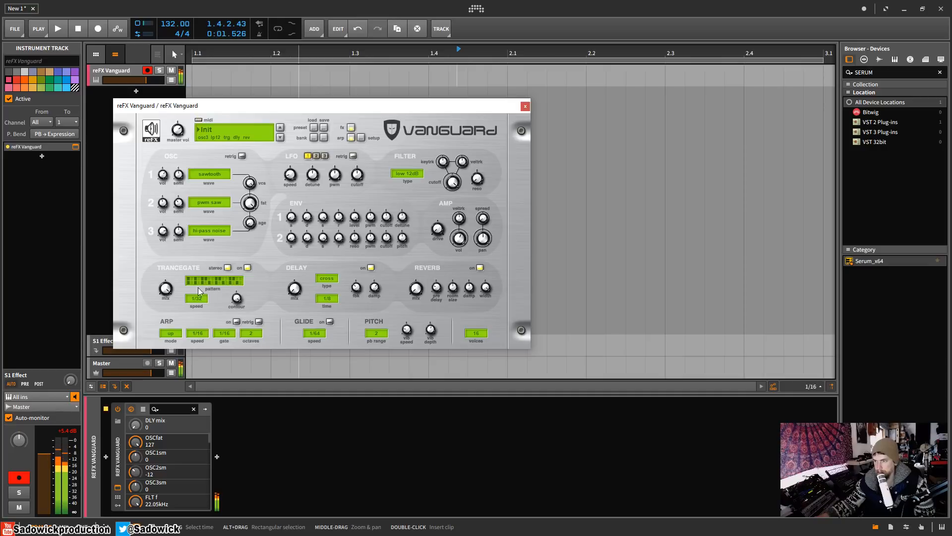
- Adjust the contour of the stereo trancegate and set its mix to 112
left_click_drag(236, 300, 237, 318)
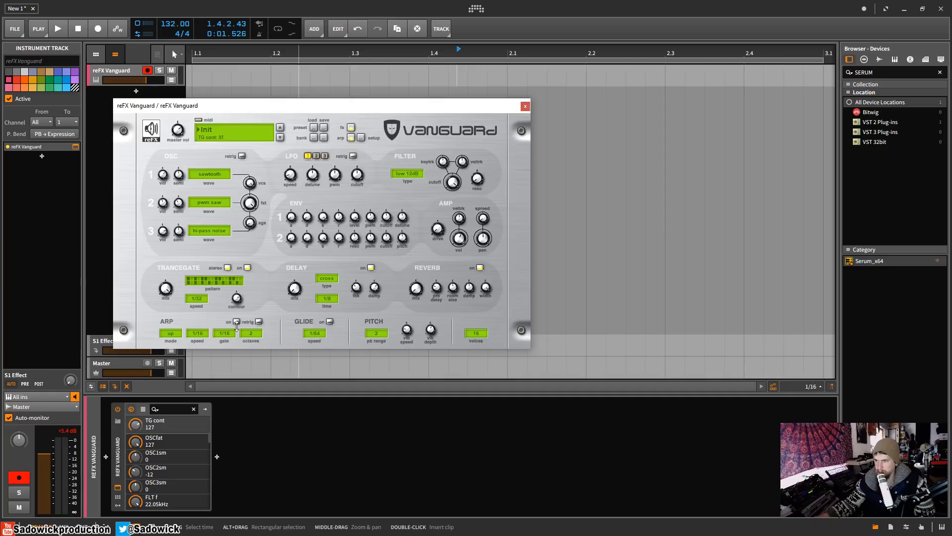
mouse_move(238, 301)
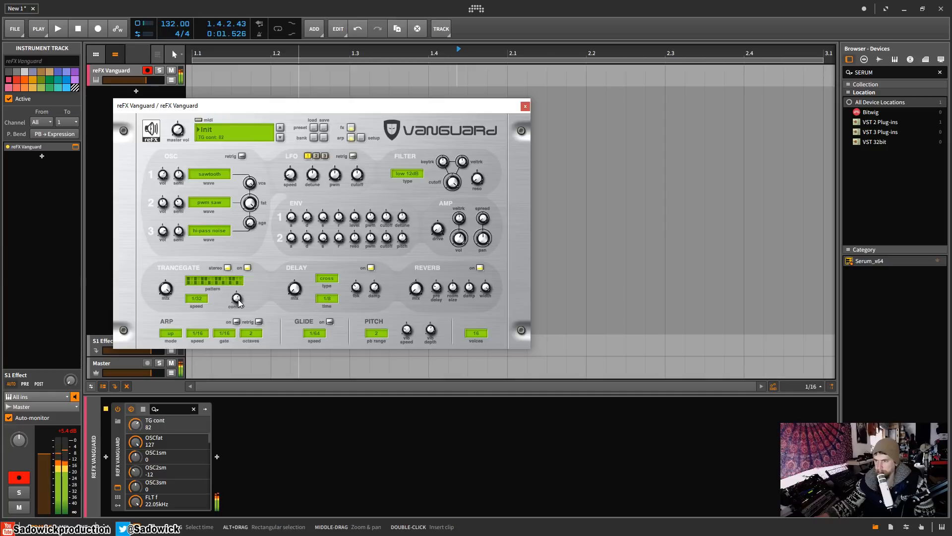
left_click_drag(238, 299, 238, 321)
left_click_drag(240, 280, 239, 275)
left_click_drag(164, 293, 166, 309)
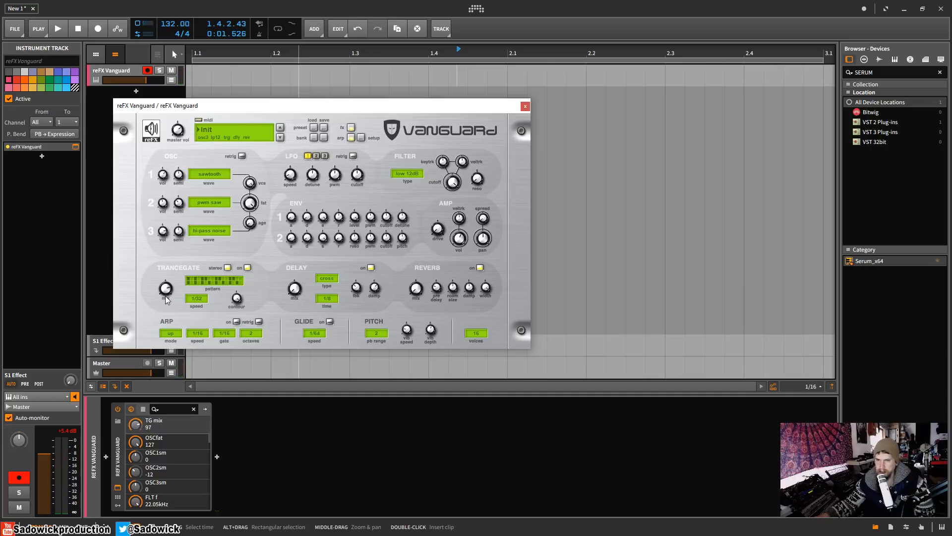
mouse_move(167, 291)
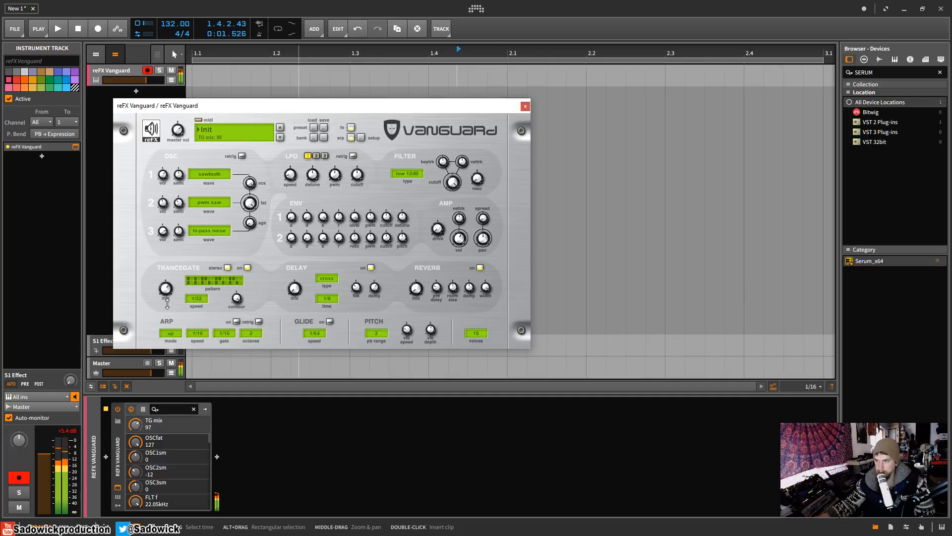
left_click_drag(169, 287, 170, 279)
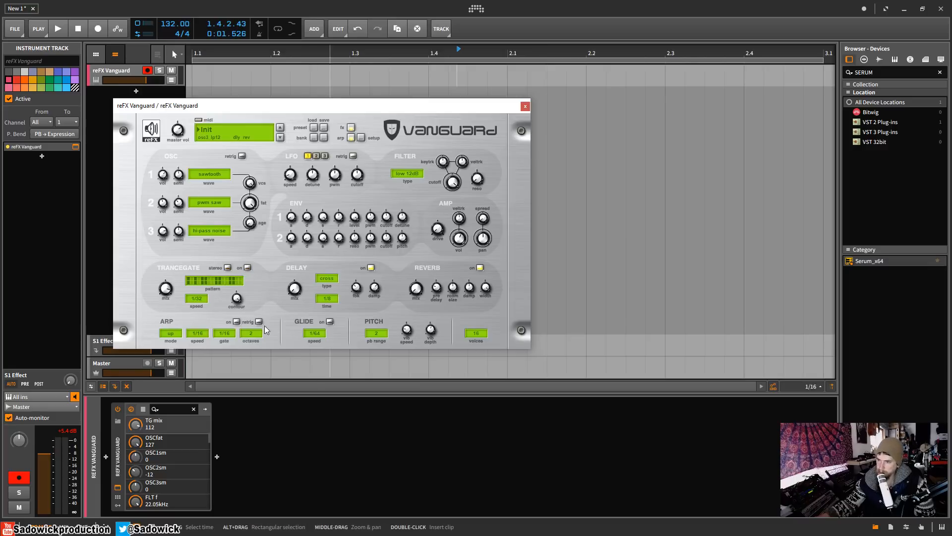
- Turn on the arpeggiator with retrigger, and shorten envelope 1 by lowering its sustain and setting the decay to 238 ms
left_click_drag(241, 105, 245, 113)
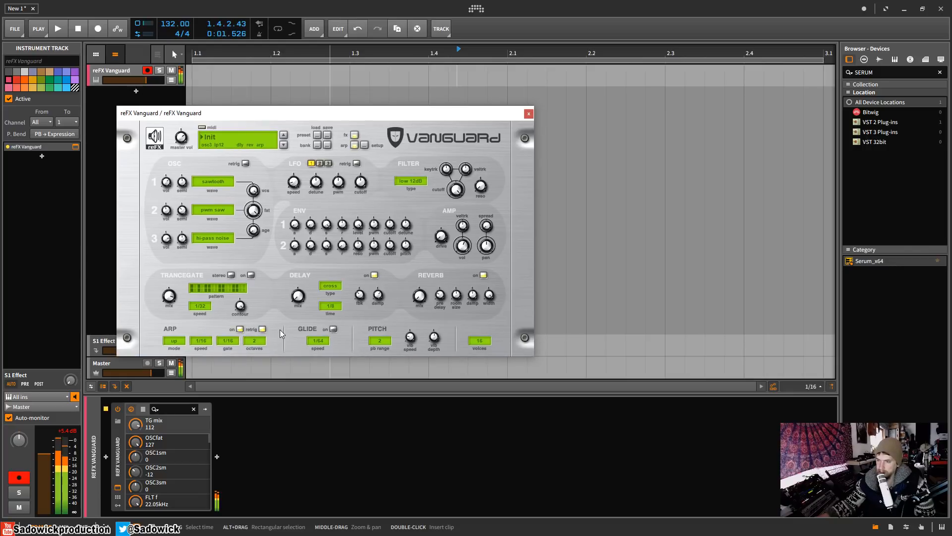
left_click_drag(327, 224, 327, 263)
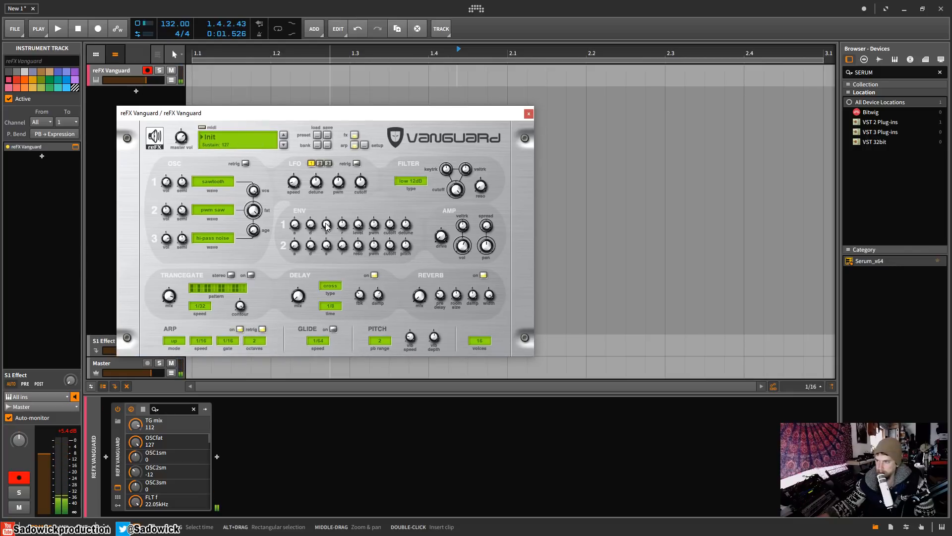
left_click_drag(310, 224, 320, 187)
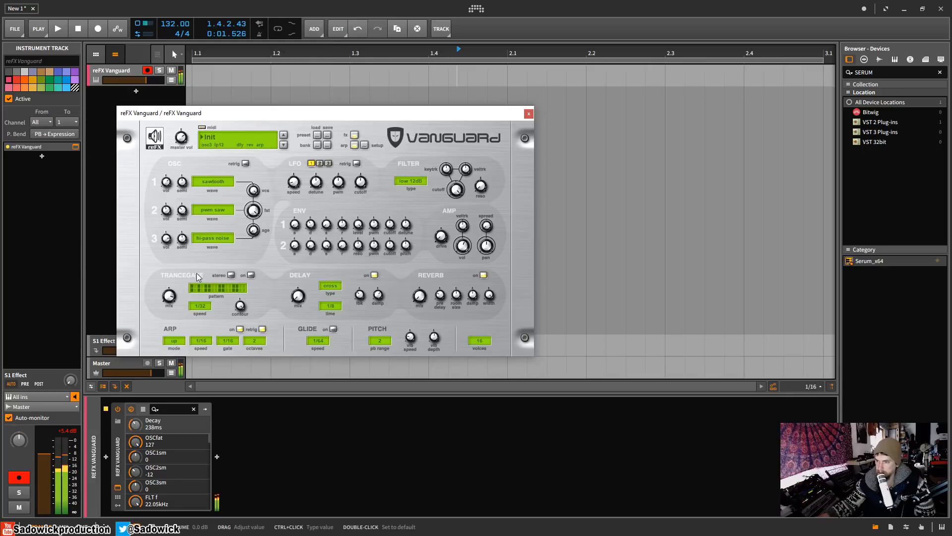
- Try the stereo trancegate and extra delay mix with the arpeggiator, returning the delay mix to 0 and switching the gate off
left_click(250, 275)
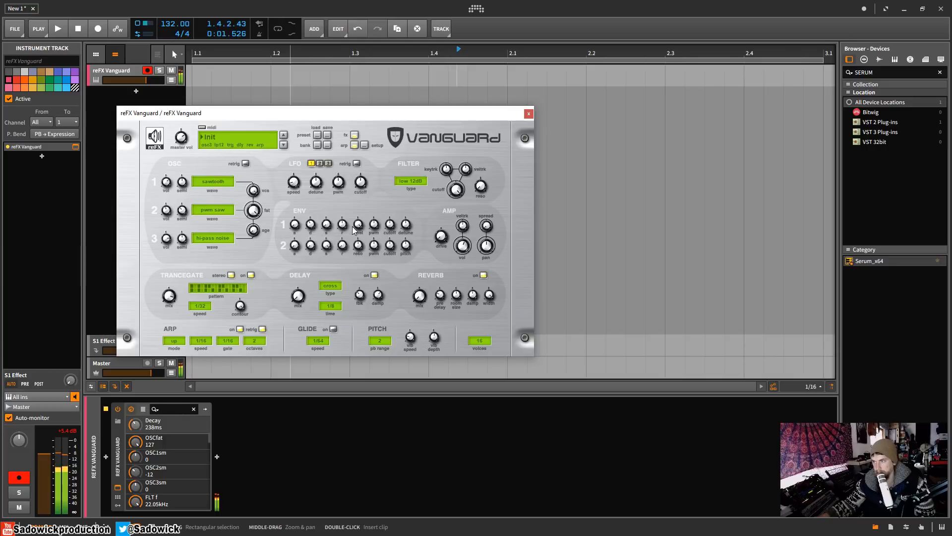
left_click(298, 296)
left_click_drag(298, 296, 311, 254)
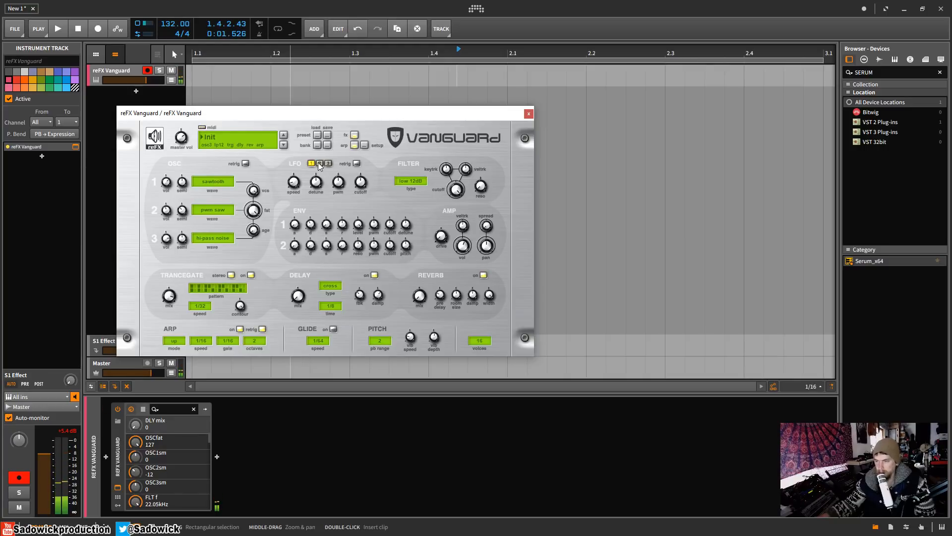
left_click(251, 275)
left_click(251, 275)
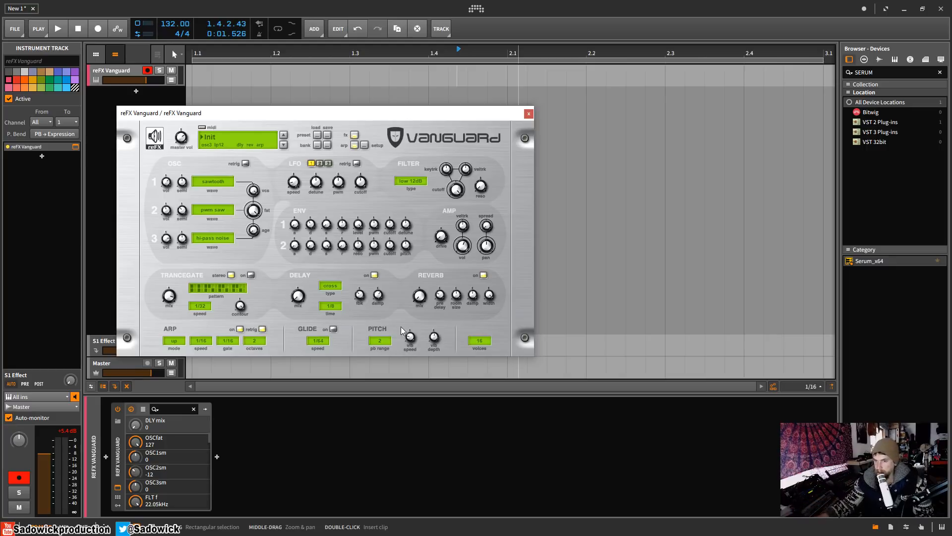
- Reset the synth to its default Init patch
left_click_drag(320, 114, 304, 100)
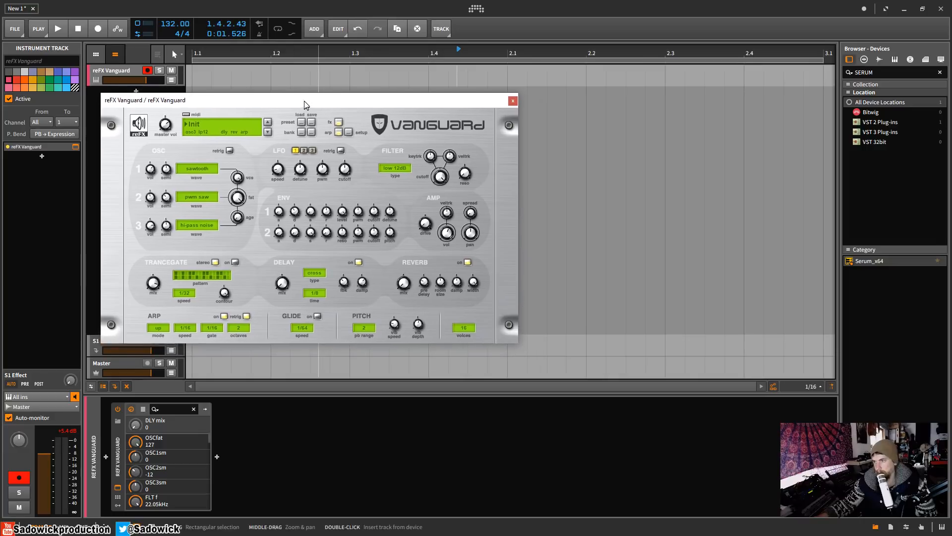
left_click(141, 127)
left_click(182, 130)
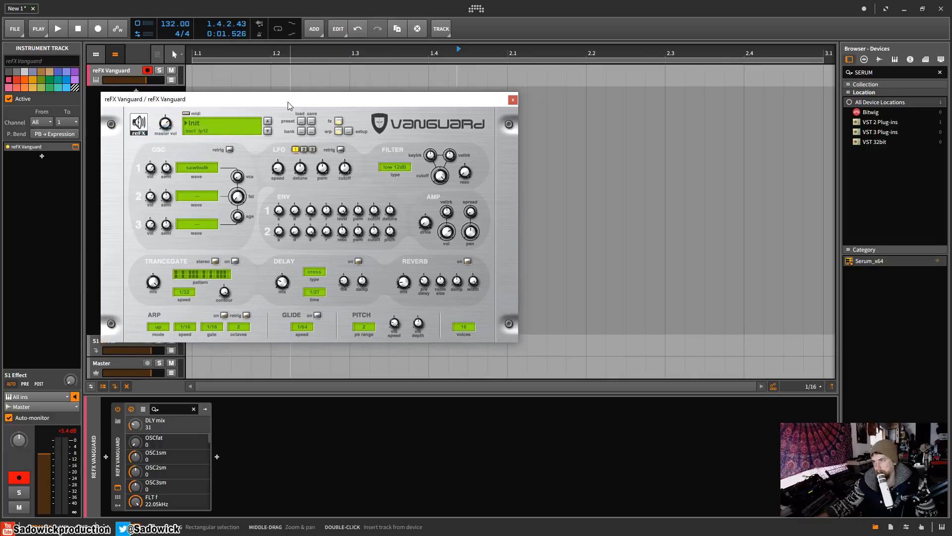
left_click_drag(290, 105, 350, 144)
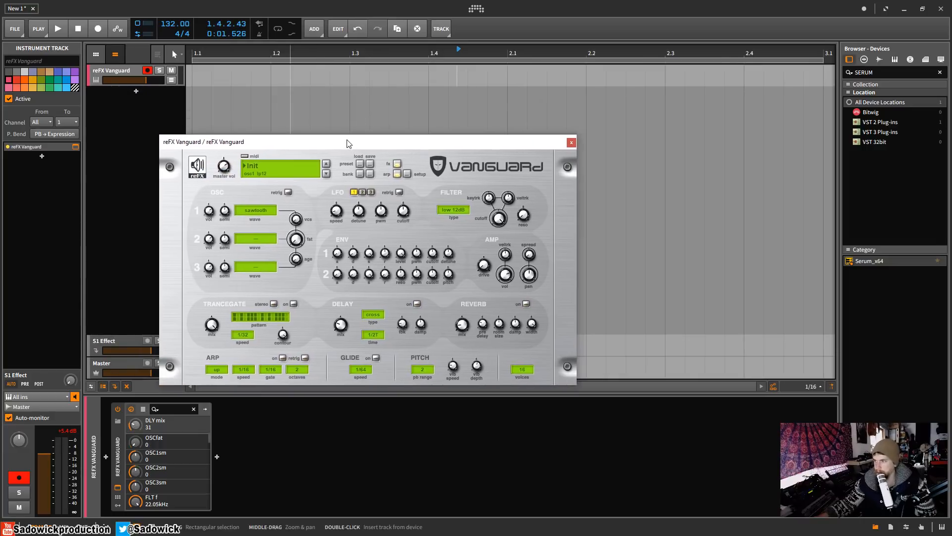
- Raise LFO 1's detune amount and set its speed to 41.94 Hz
left_click(370, 192)
left_click(362, 192)
left_click(335, 213)
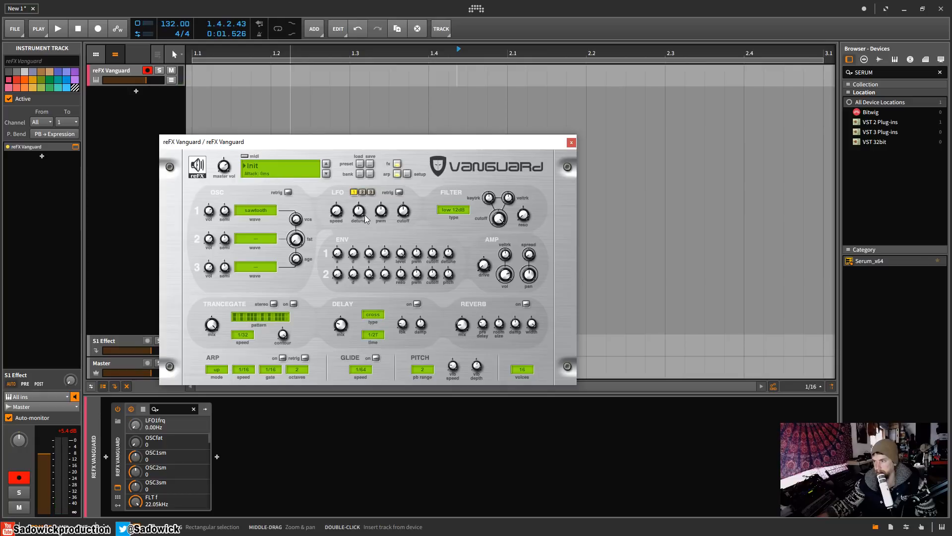
left_click_drag(363, 213, 372, 175)
left_click_drag(337, 212, 344, 145)
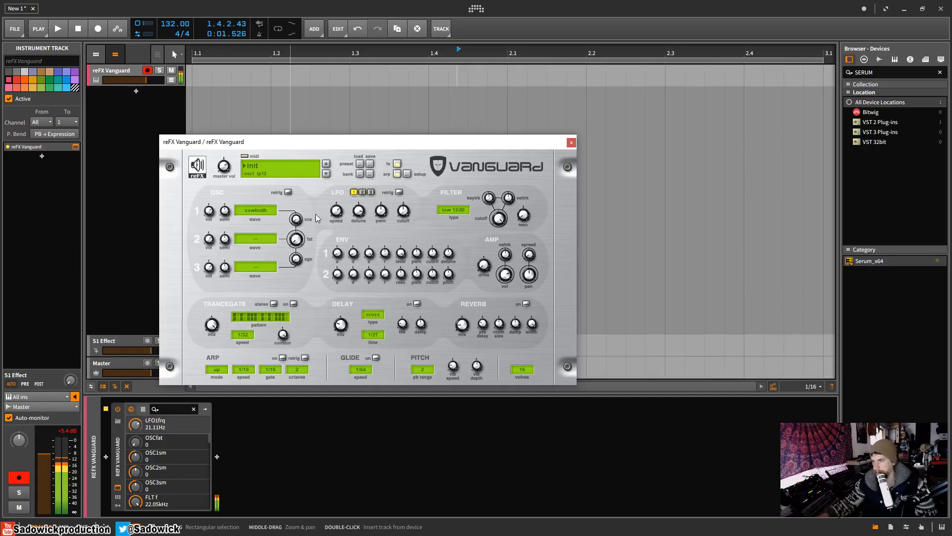
mouse_move(337, 212)
left_mouse_down()
mouse_move(344, 175)
mouse_move(360, 233)
mouse_move(339, 208)
left_mouse_up()
left_click(360, 214)
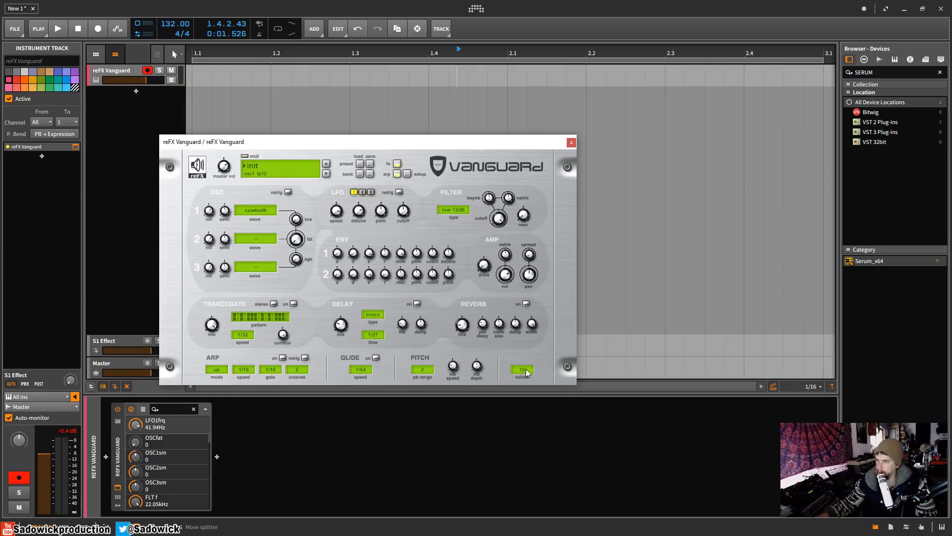
- Limit the synth to 1 voice and select LFO 3
left_click_drag(522, 369, 530, 457)
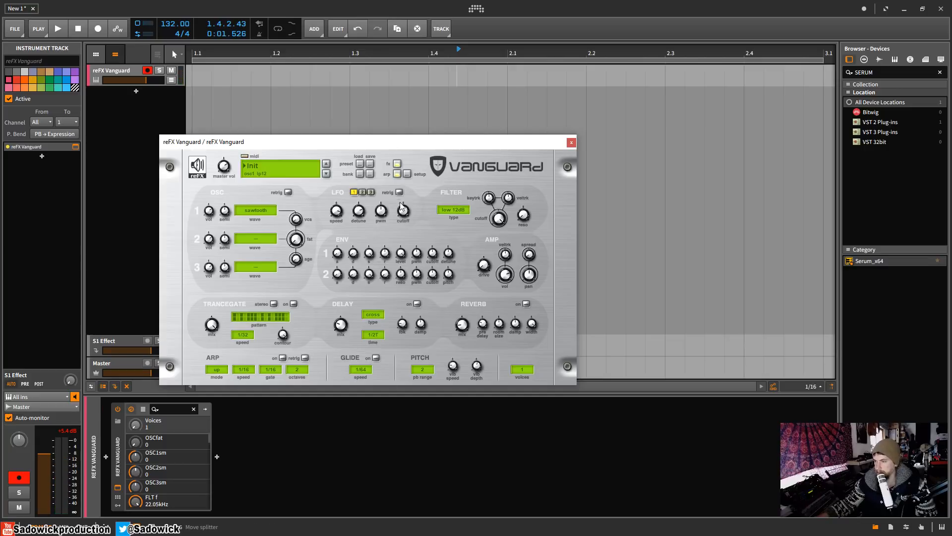
left_click(370, 192)
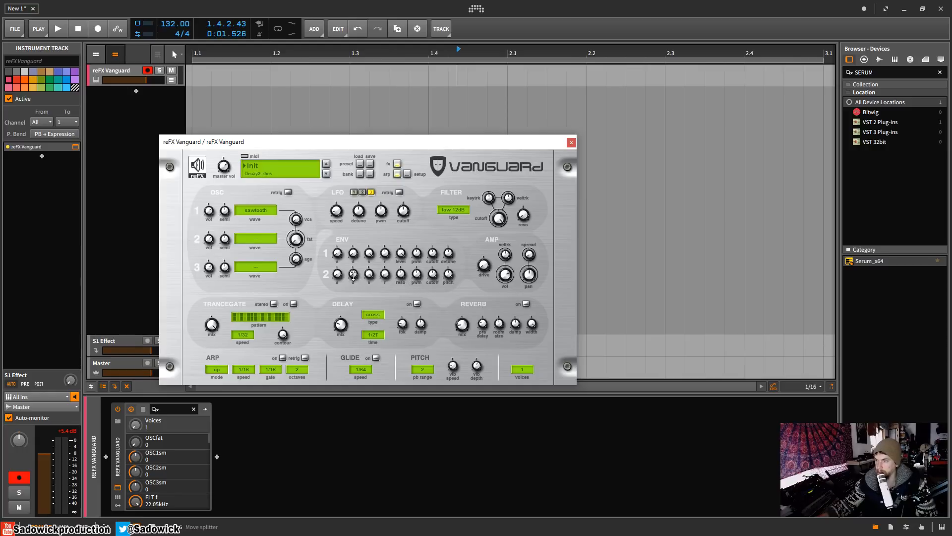
- Try envelope 2 pitch modulation at 21.50 with adjusted decay and sustain, returning the pitch amount to 0
left_click_drag(353, 276, 365, 250)
left_click_drag(448, 279, 461, 256)
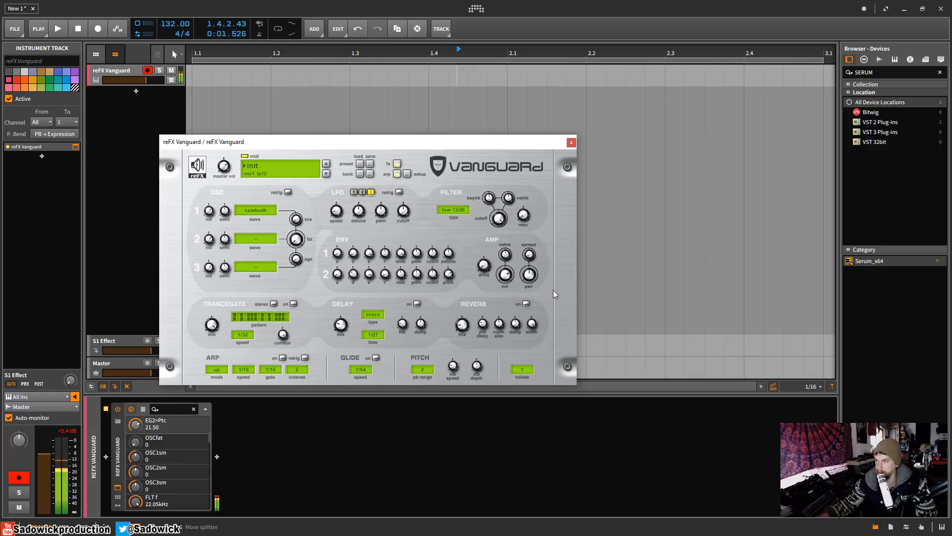
left_click_drag(369, 274, 355, 259)
left_click(449, 273)
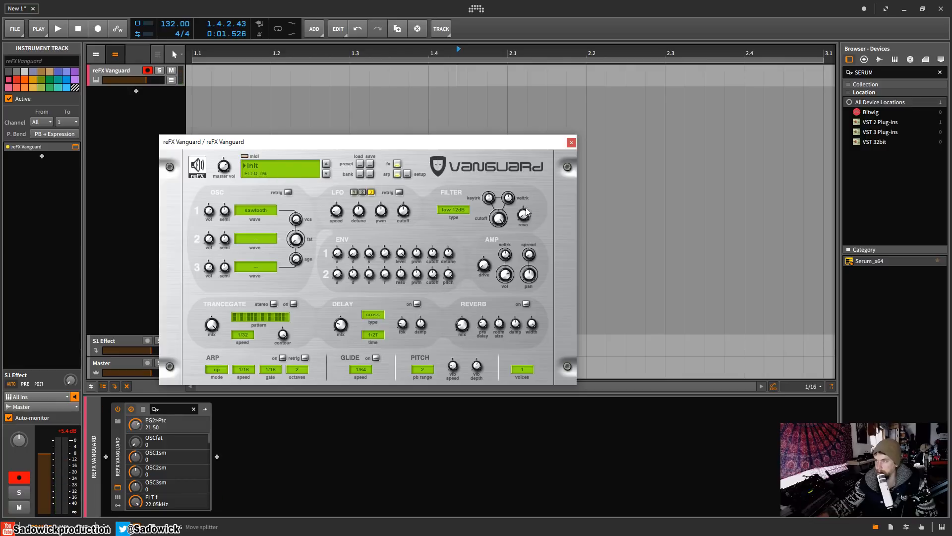
double_click(449, 273)
left_click(370, 274)
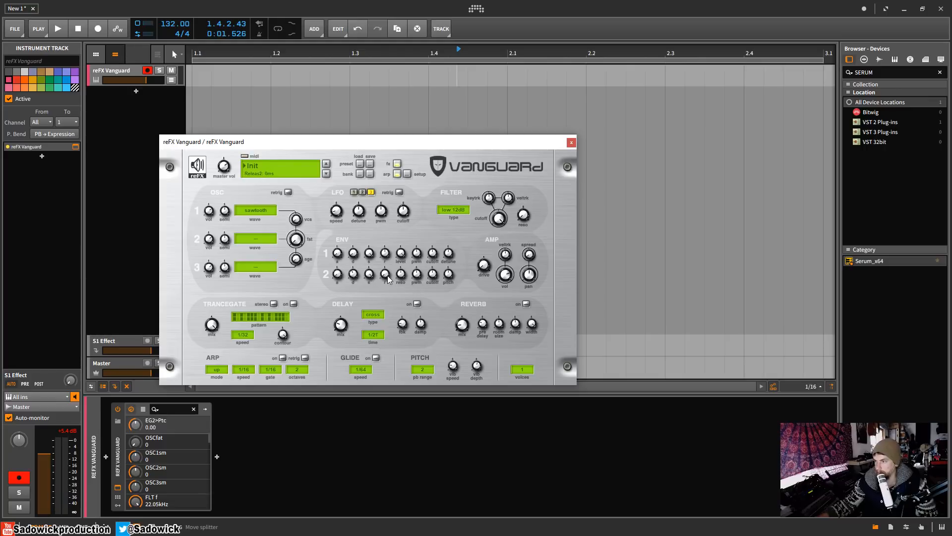
- Move the plug-in window aside, switch the filter type to band 24db and sweep the cutoff from 3.36 kHz down to 0 Hz
left_click_drag(365, 147, 330, 144)
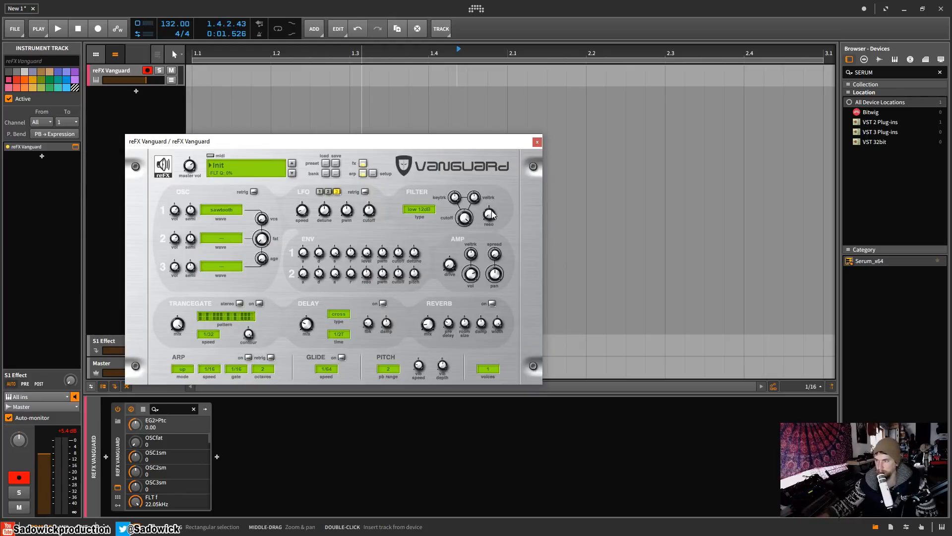
left_click_drag(456, 211, 463, 234)
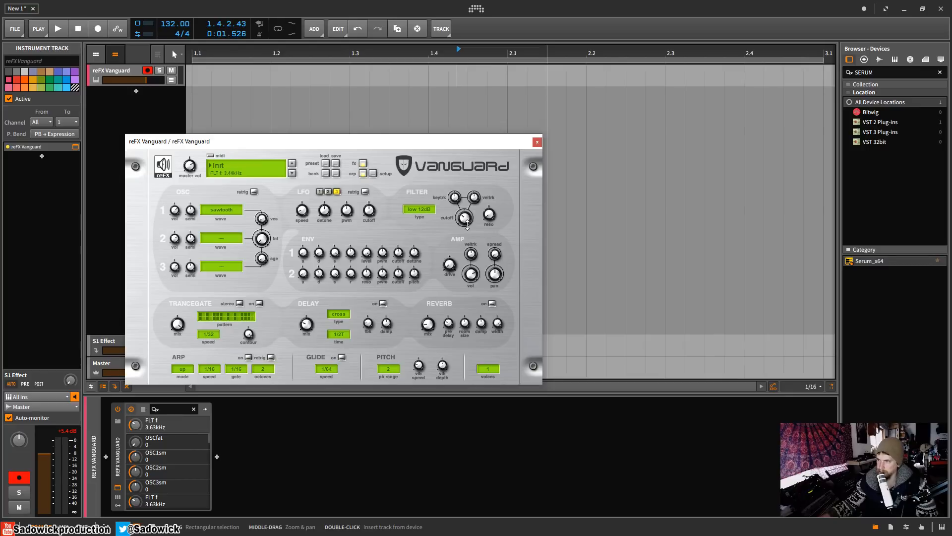
left_click(416, 210)
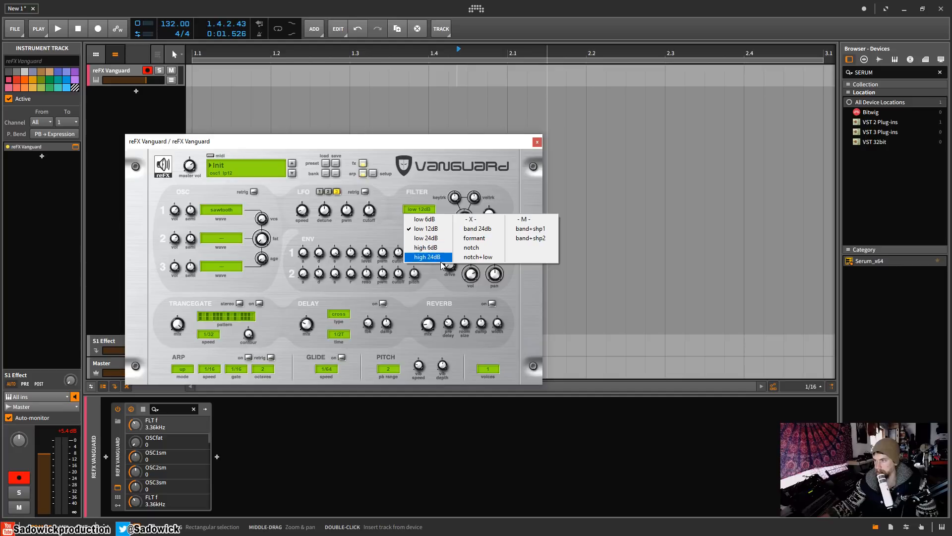
left_click(492, 229)
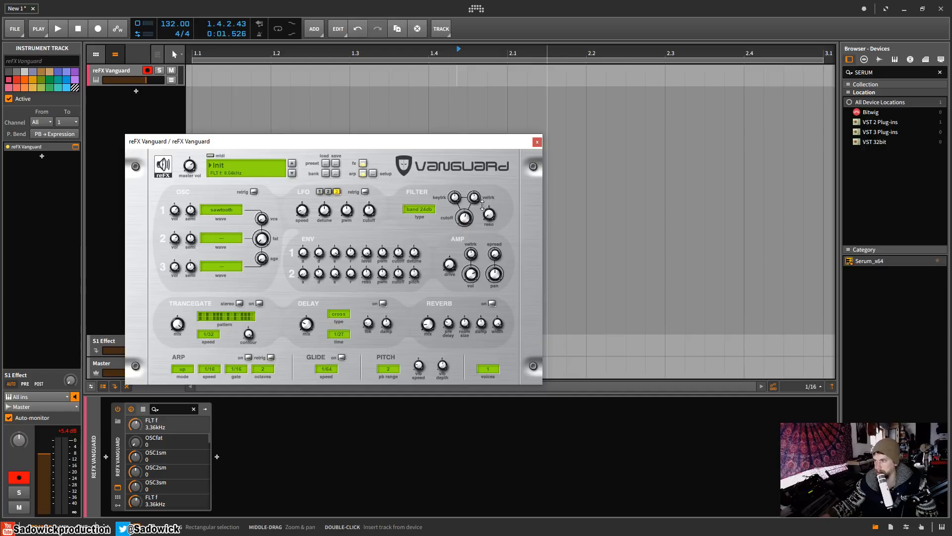
mouse_move(482, 204)
left_mouse_down()
mouse_move(478, 237)
mouse_move(465, 218)
mouse_move(473, 196)
left_mouse_up()
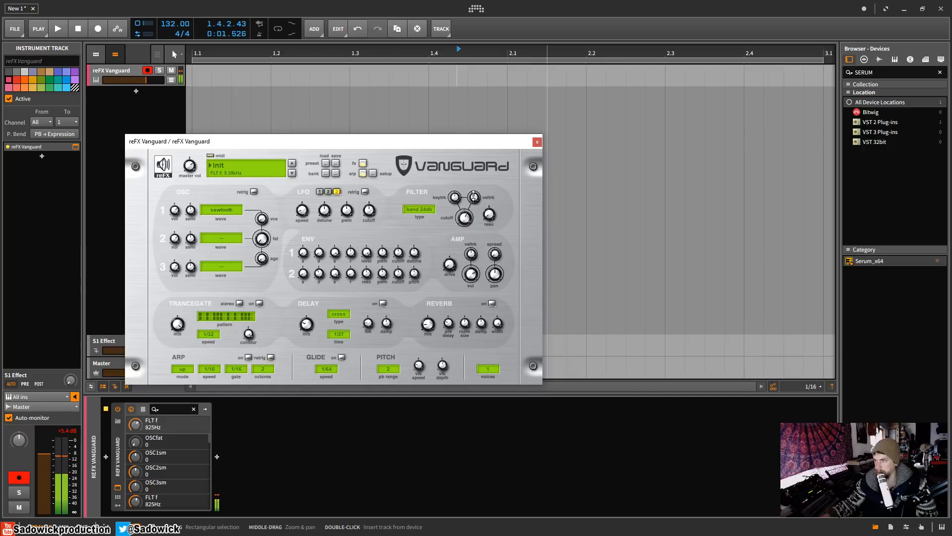
- Try the formant filter type, switch back to band 24db and set the cutoff to 454 Hz
left_click(420, 210)
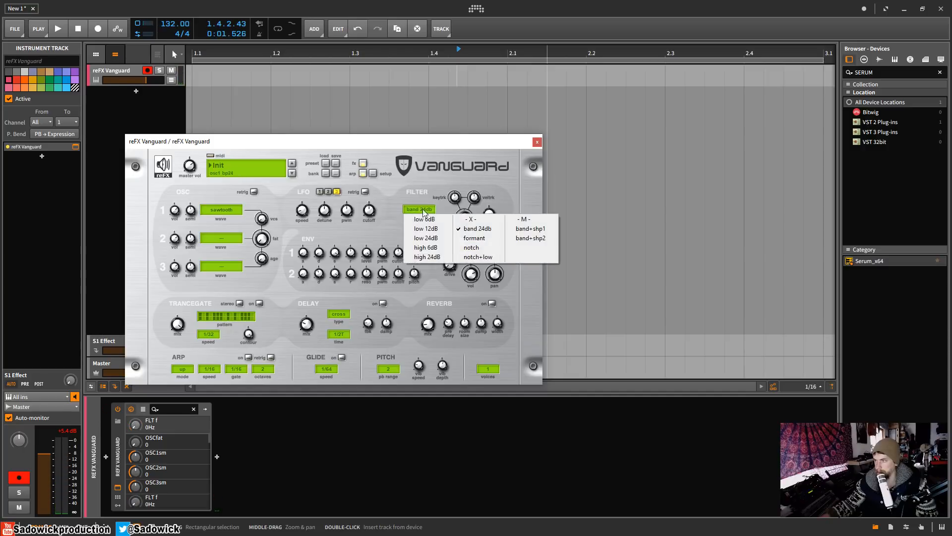
left_click(474, 238)
left_click(429, 211)
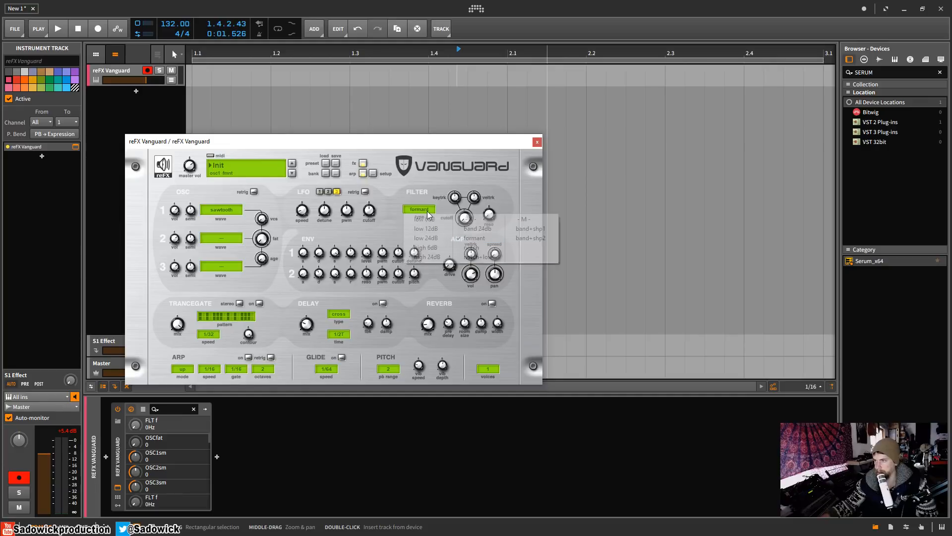
left_click(477, 229)
left_click_drag(475, 205, 472, 202)
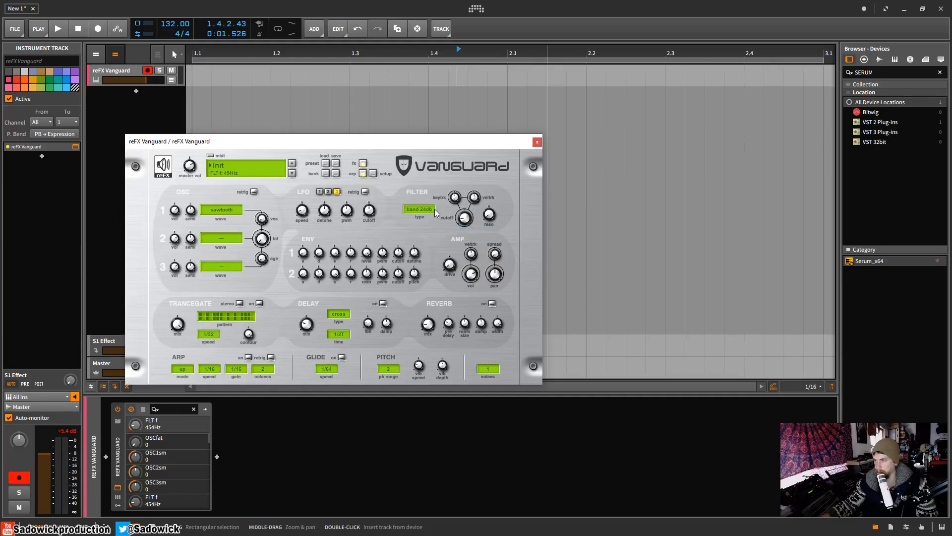
- Switch the filter type to formant, sweep the cutoff and adjust the resonance
left_click(422, 211)
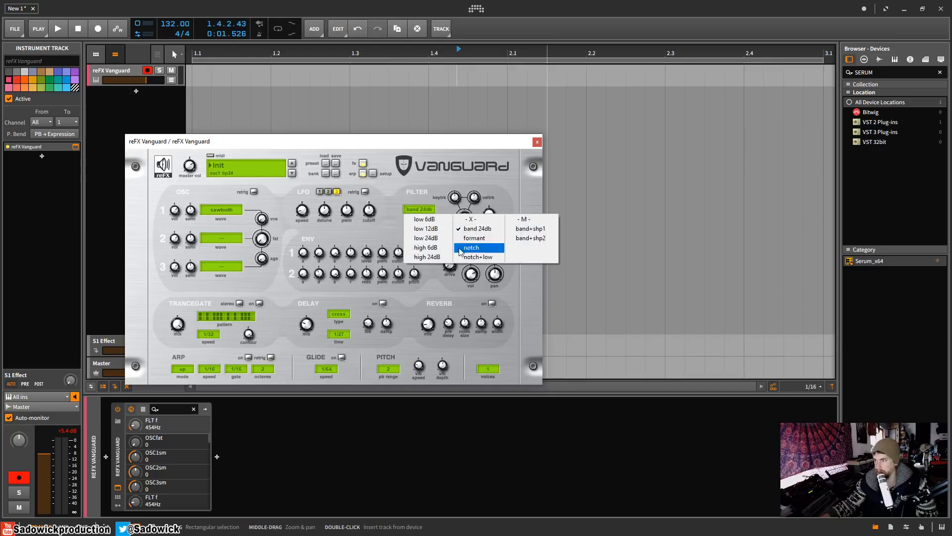
left_click(472, 237)
left_click_drag(468, 223, 465, 253)
left_click(490, 217)
left_click(489, 217)
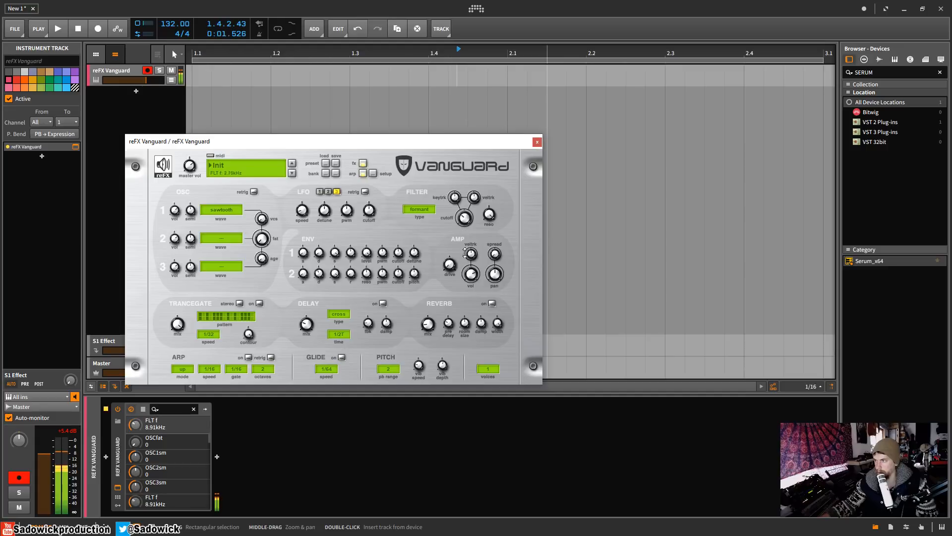
- Switch the filter type to notch with 68% resonance and sweep the cutoff, leaving it at 3.36 kHz
left_click(418, 209)
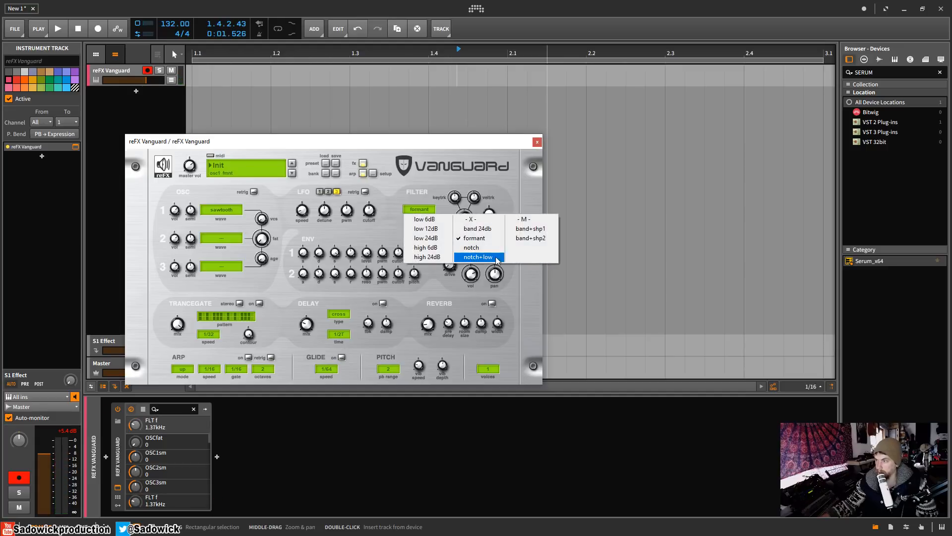
left_click(482, 250)
left_click_drag(464, 221, 503, 150)
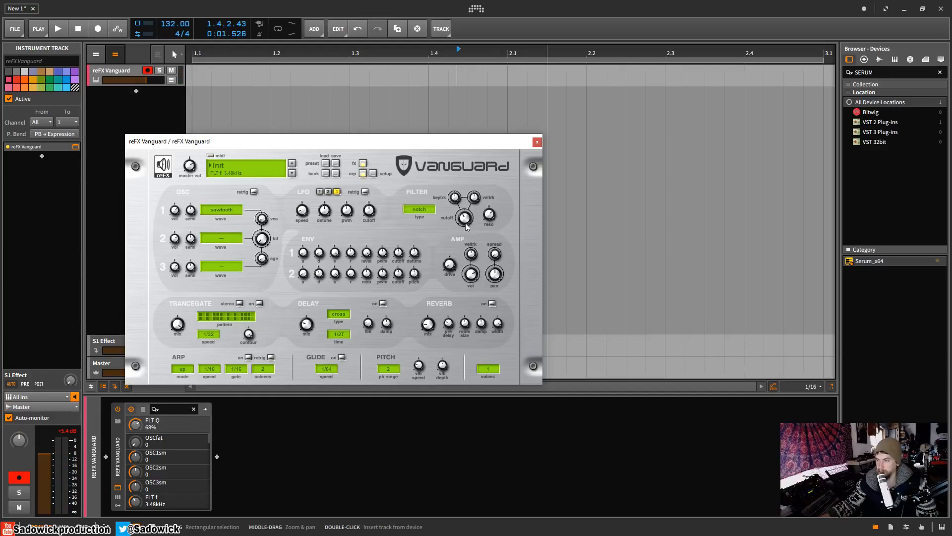
mouse_move(464, 221)
left_mouse_down()
mouse_move(476, 186)
mouse_move(474, 234)
left_mouse_up()
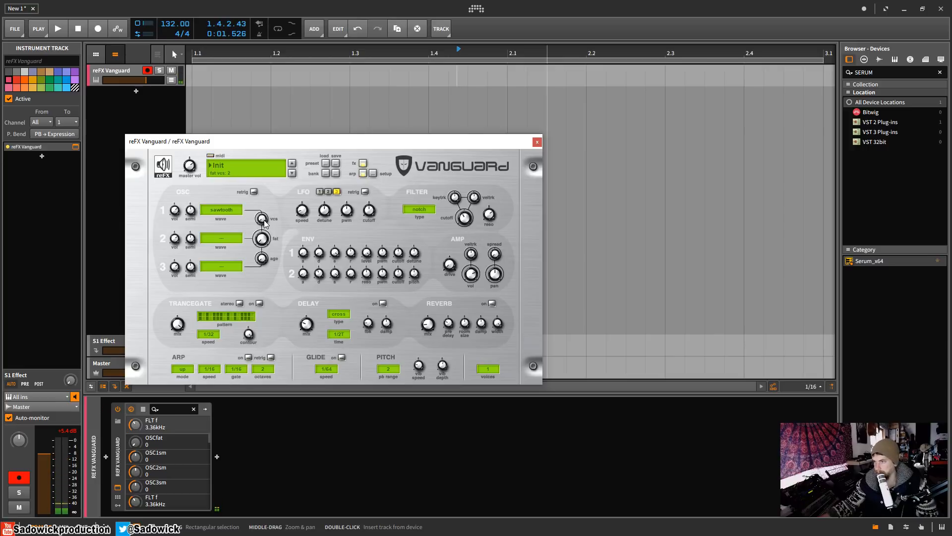
- Raise the oscillator fat amount to 96 and the notch filter's cutoff to 5.61 kHz
left_click_drag(261, 239, 268, 207)
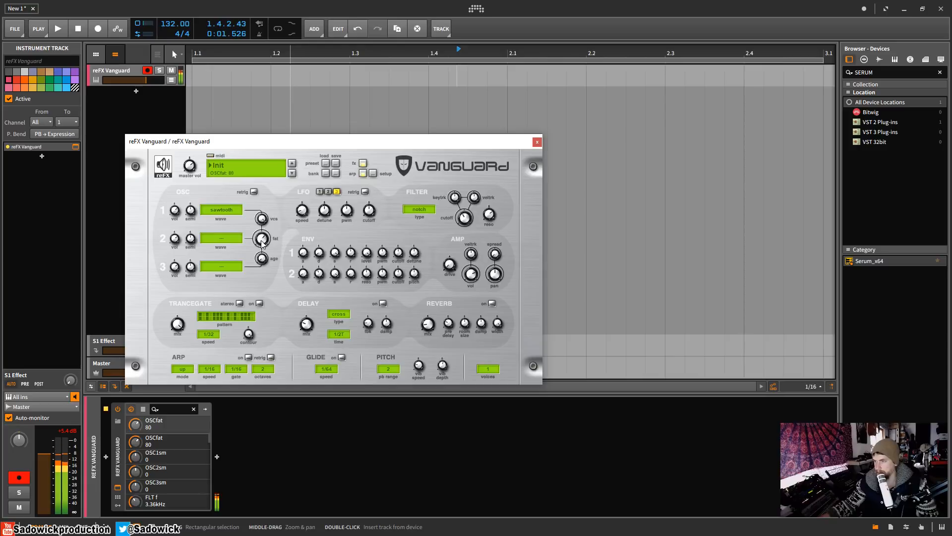
left_click_drag(462, 222, 481, 191)
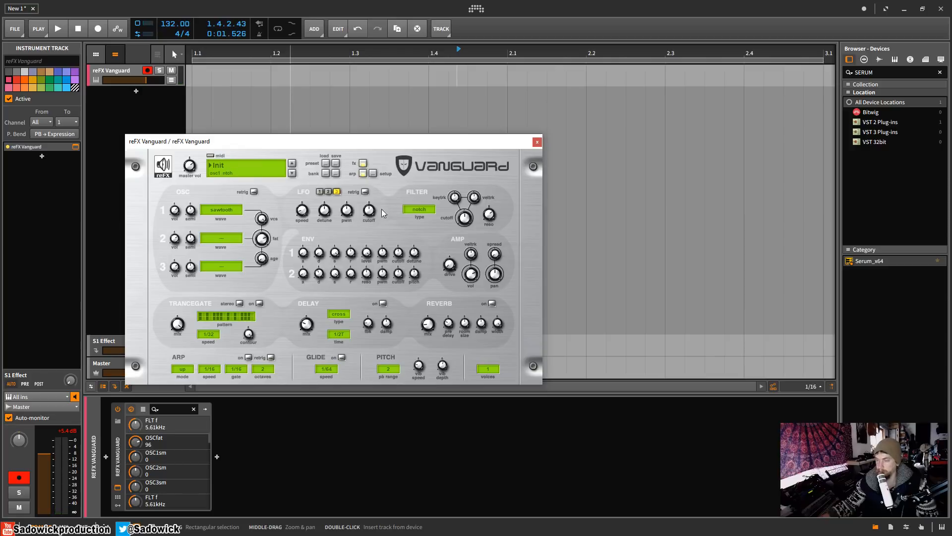
- Modulate the filter cutoff with LFO 3 at an amount of 30, setting the base cutoff to 2.93 kHz and the resonance to 78%
left_click_drag(367, 218, 375, 201)
left_click_drag(303, 214, 308, 181)
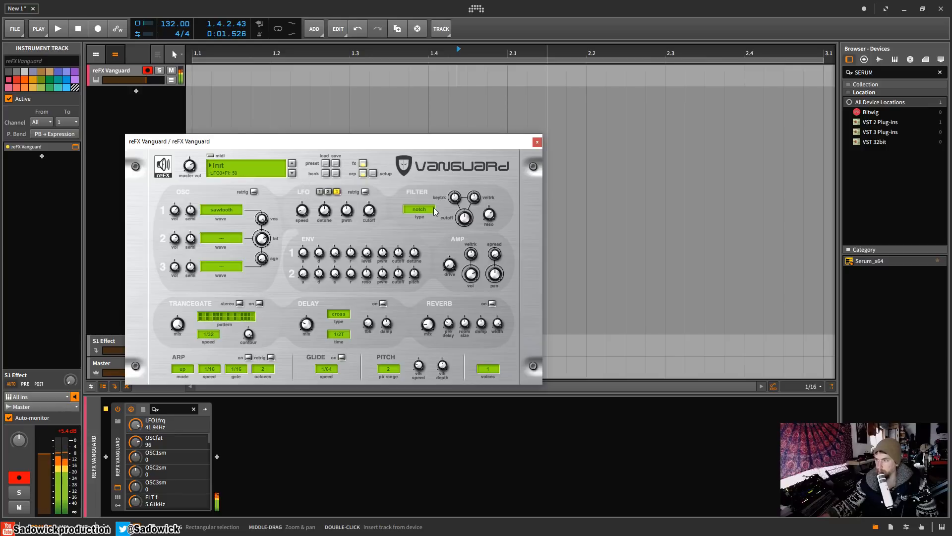
left_click(467, 222)
left_click(490, 216)
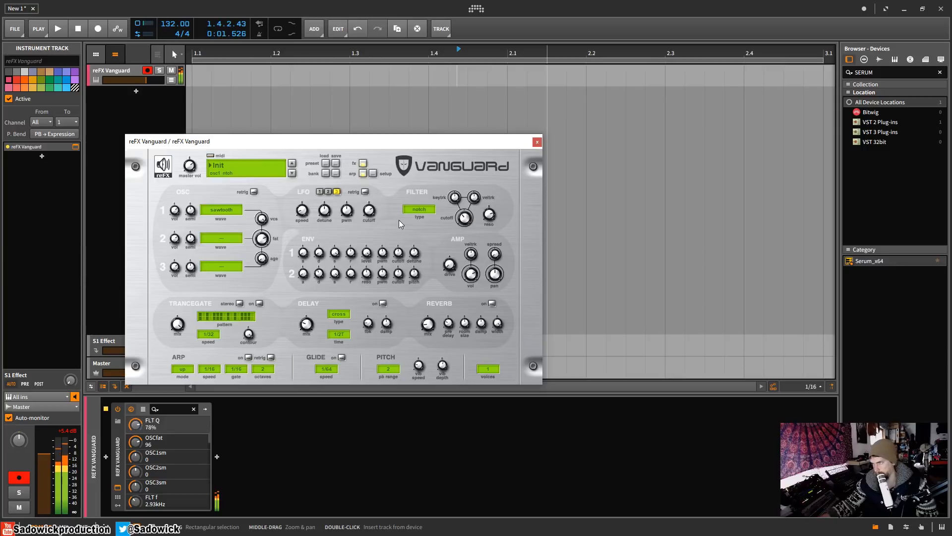
- Try LFO retrigger on the modulated notch filter and switch it off again
left_click(365, 192)
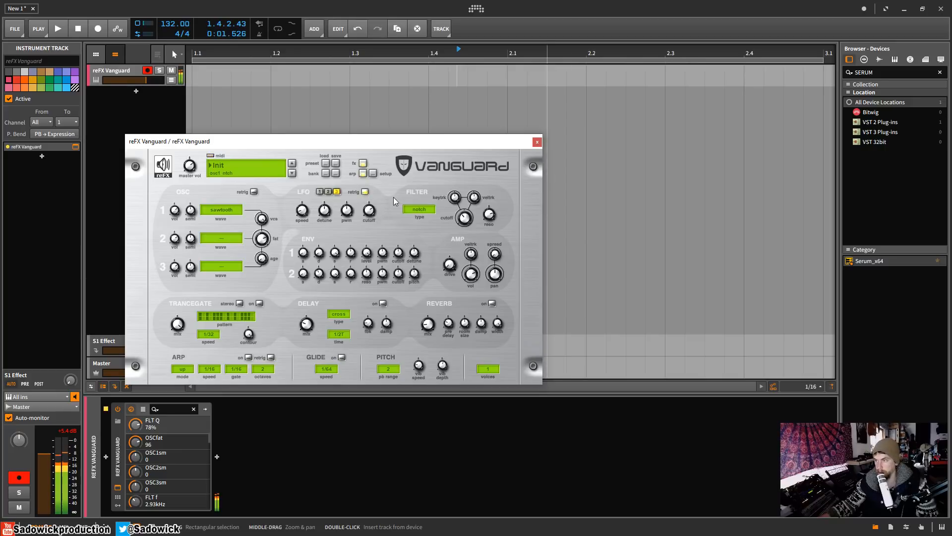
left_click(366, 191)
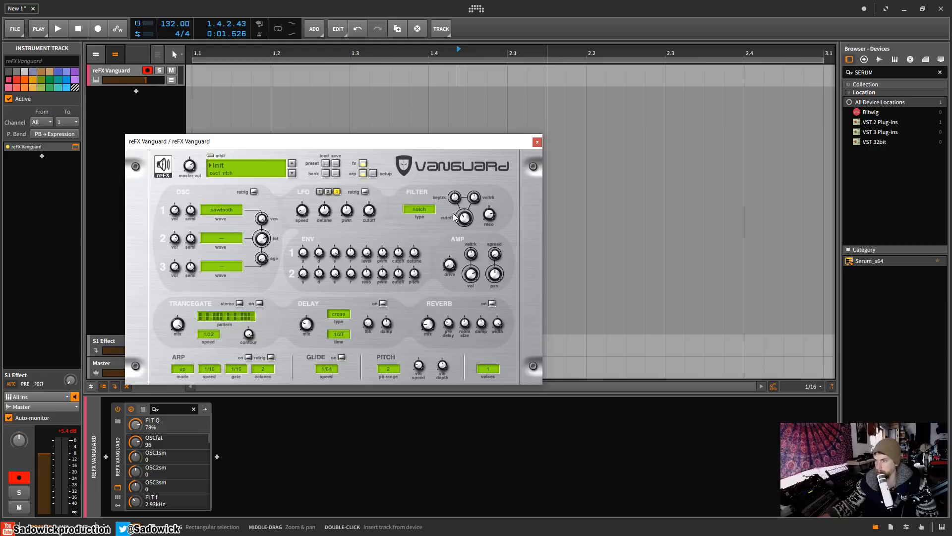
- Switch the filter type to notch+low and sweep the cutoff down to 17 Hz
left_click(422, 210)
left_click(484, 257)
mouse_move(465, 221)
left_mouse_down()
mouse_move(483, 166)
mouse_move(471, 238)
left_mouse_up()
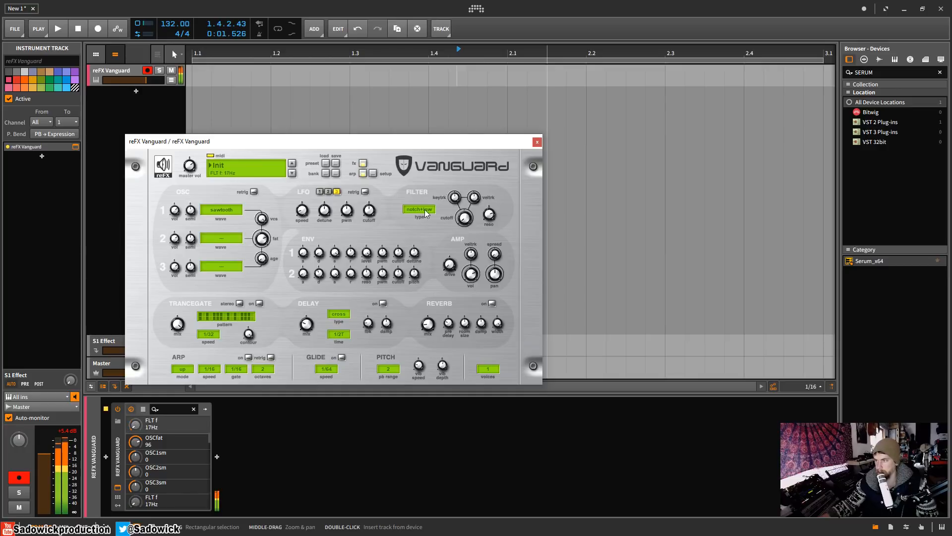
- Switch the filter type to band+shp1, drop the resonance to 0% and sweep the cutoff up and down
left_click(425, 210)
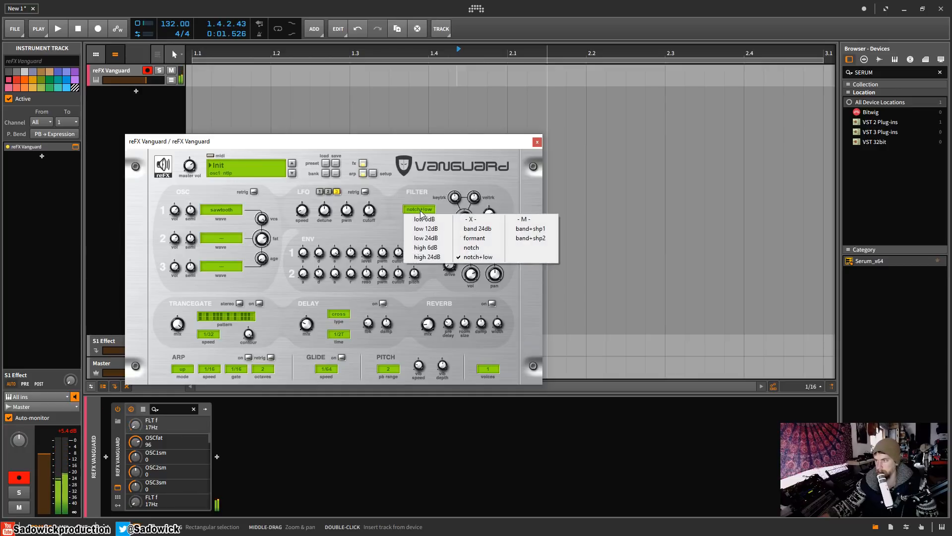
left_click(532, 228)
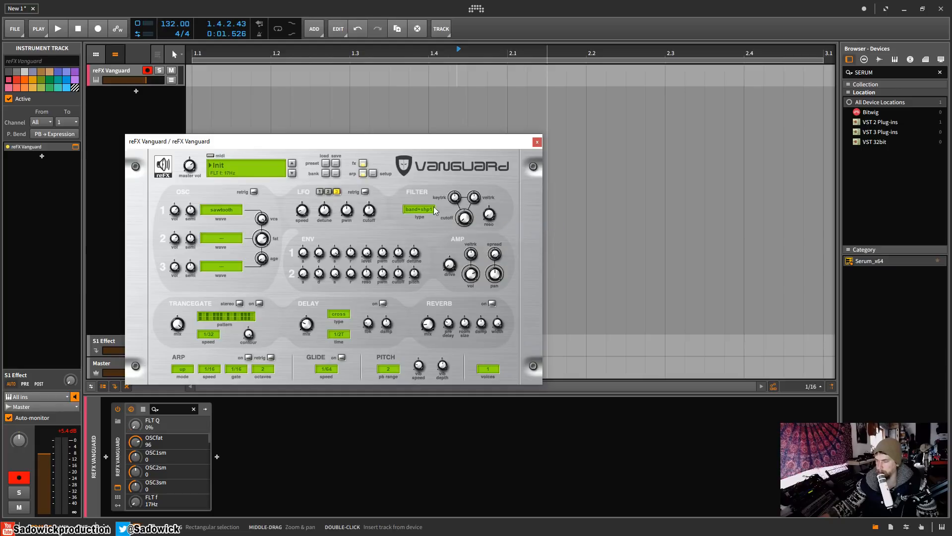
scroll(465, 217, "up", 5)
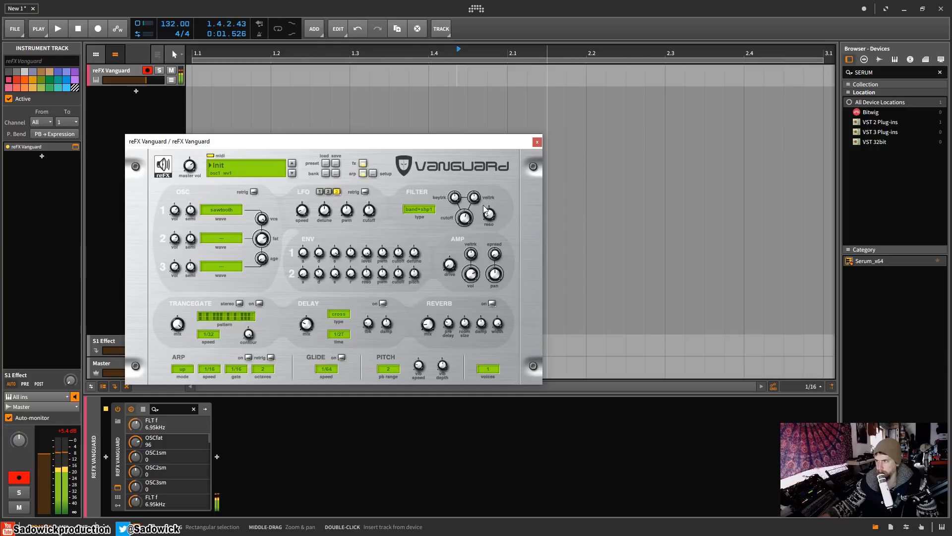
left_click_drag(465, 219, 471, 247)
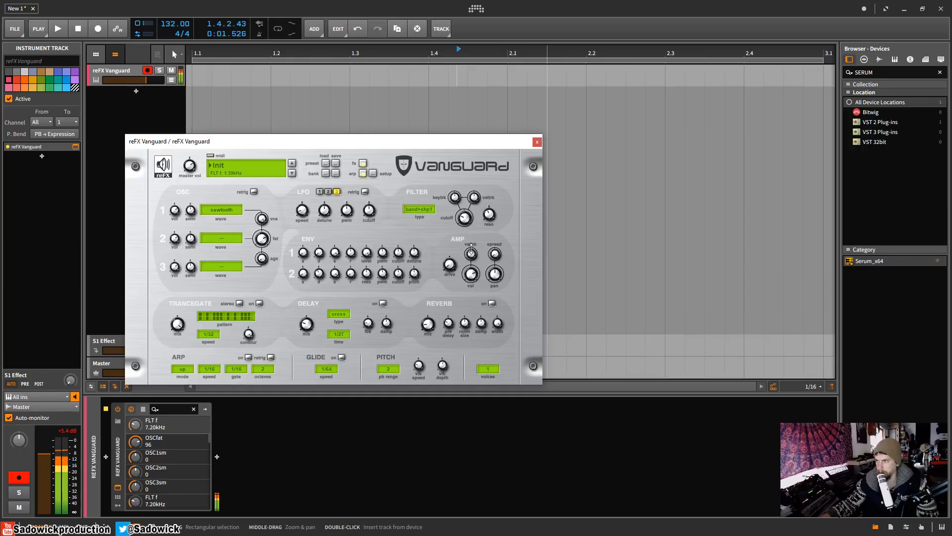
left_click(421, 211)
left_click(422, 211)
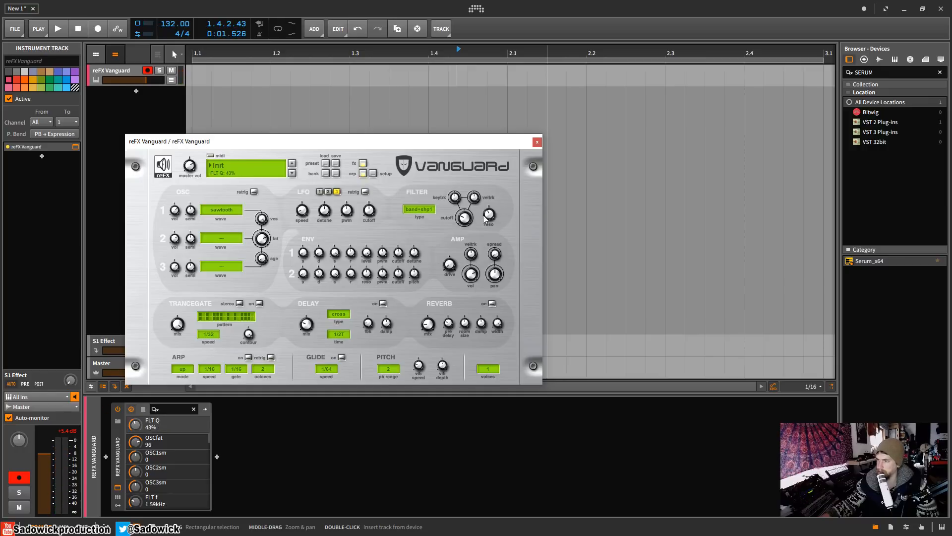
- Raise the band+shp1 filter's resonance to 89% and sweep its cutoff again
left_click_drag(495, 201, 495, 194)
left_click_drag(268, 221, 274, 339)
left_click_drag(469, 210, 489, 201)
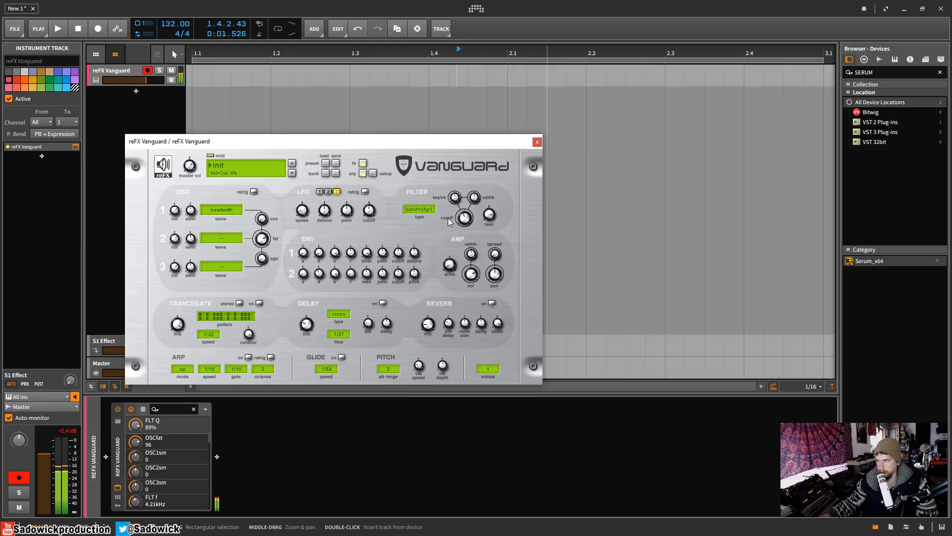
left_click_drag(465, 218, 466, 254)
- Try the band+shp2 filter type with the cutoff swept to 1.37 kHz, and return the filter type to band 24db
left_click(419, 209)
left_click(525, 237)
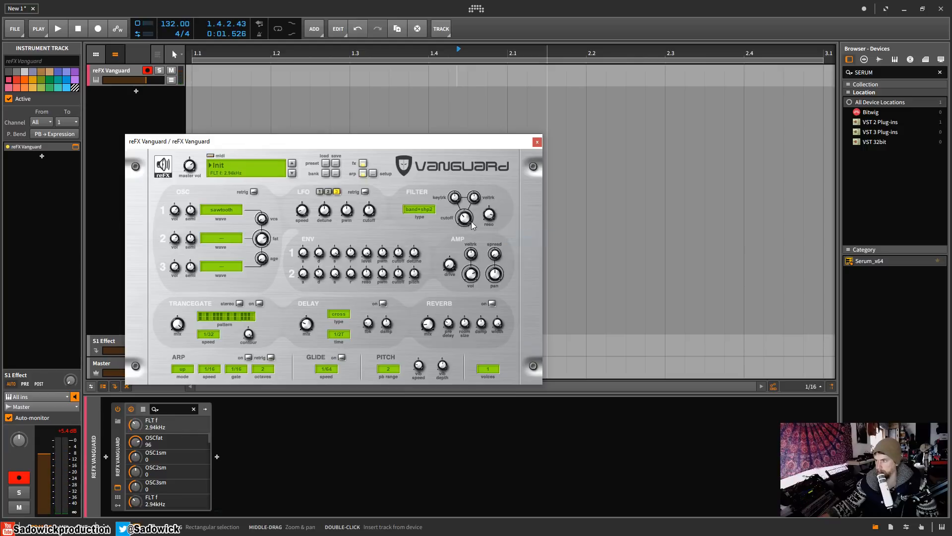
mouse_move(465, 222)
left_mouse_down()
mouse_move(467, 243)
mouse_move(463, 223)
mouse_move(471, 227)
mouse_move(477, 211)
mouse_move(466, 224)
left_mouse_up()
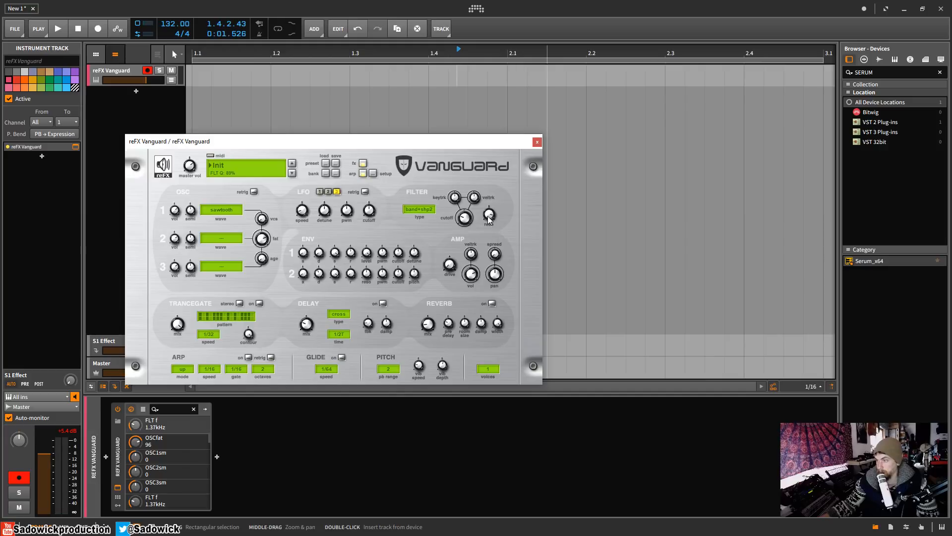
left_click(422, 207)
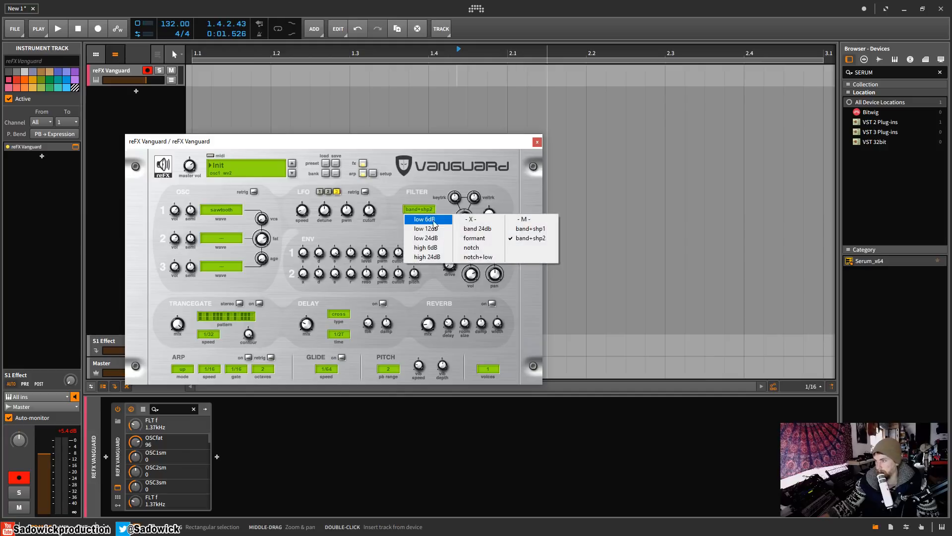
left_click(476, 229)
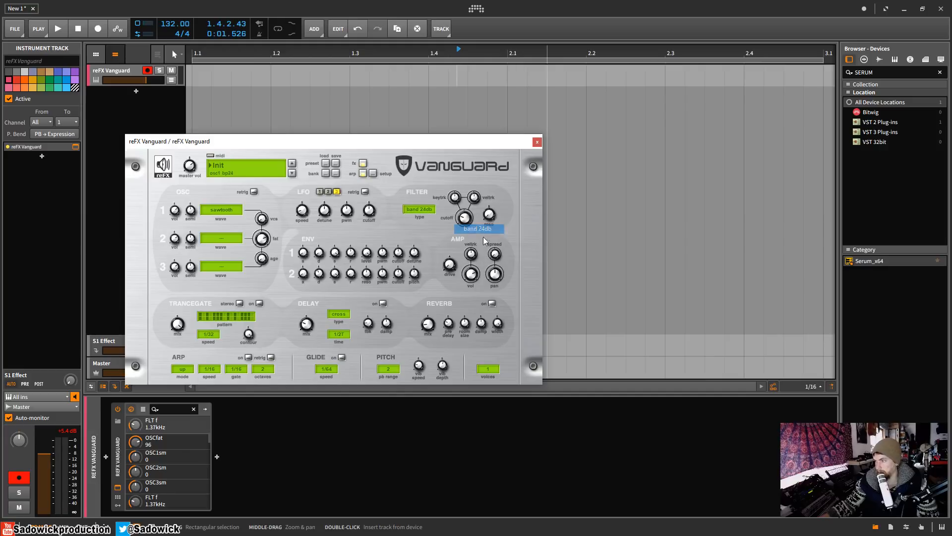
- Set the band 24db filter's resonance to 60%, adjust the amp drive and sweep the cutoff down to 1.47 kHz
left_click(426, 209)
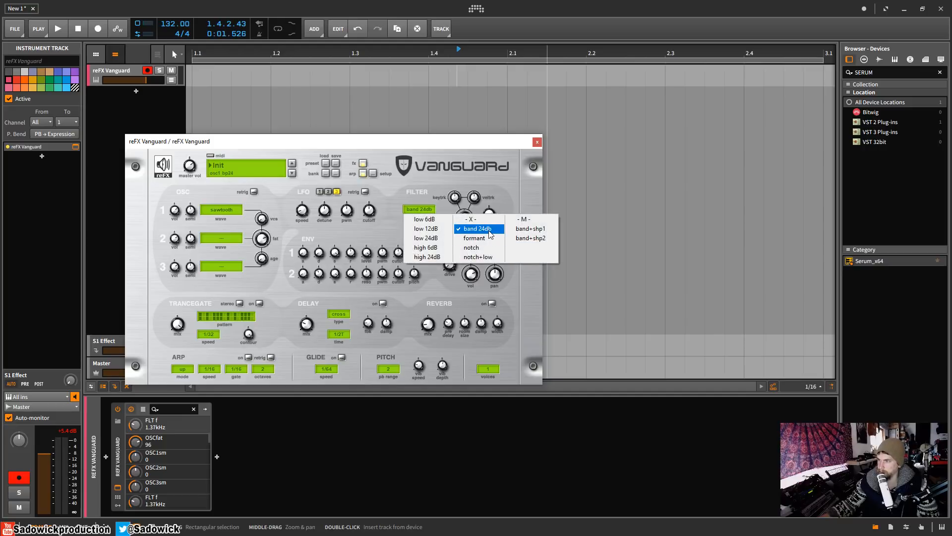
left_click(470, 142)
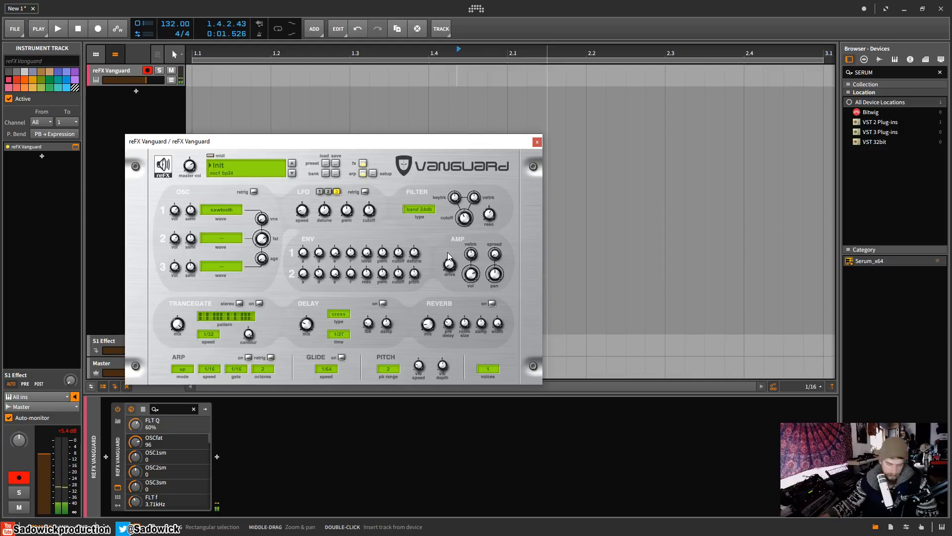
left_click_drag(450, 266, 465, 233)
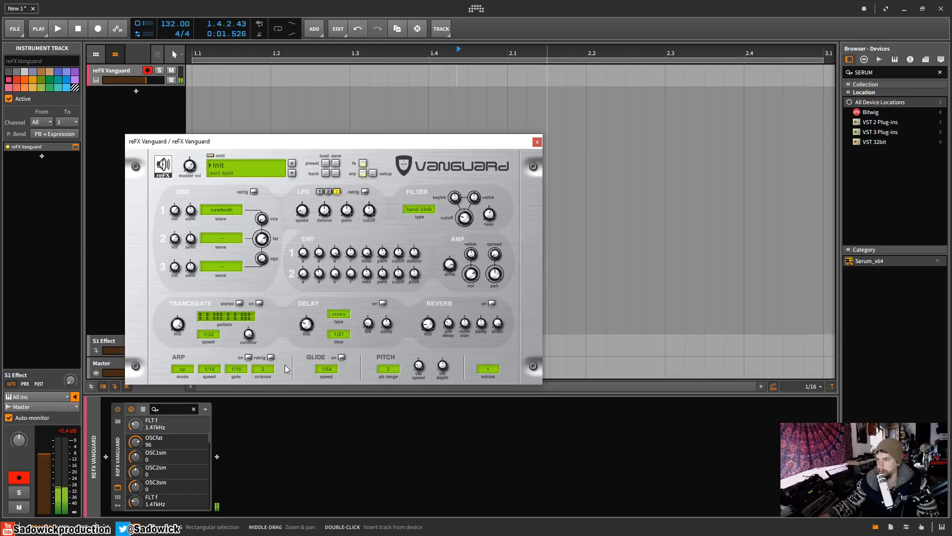
- Turn on the arpeggiator with retrigger, keeping 2 octaves and the up mode
left_click(270, 357)
left_click(272, 369)
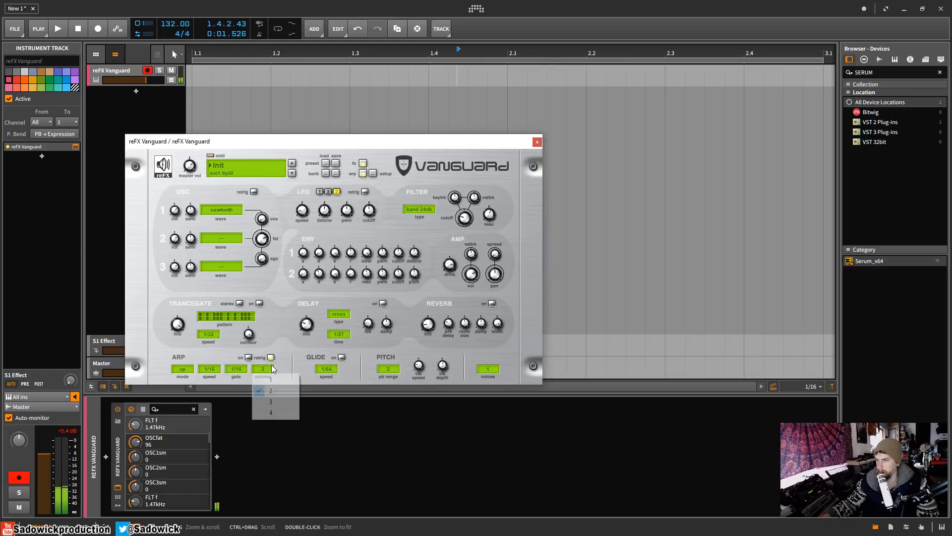
left_click(277, 391)
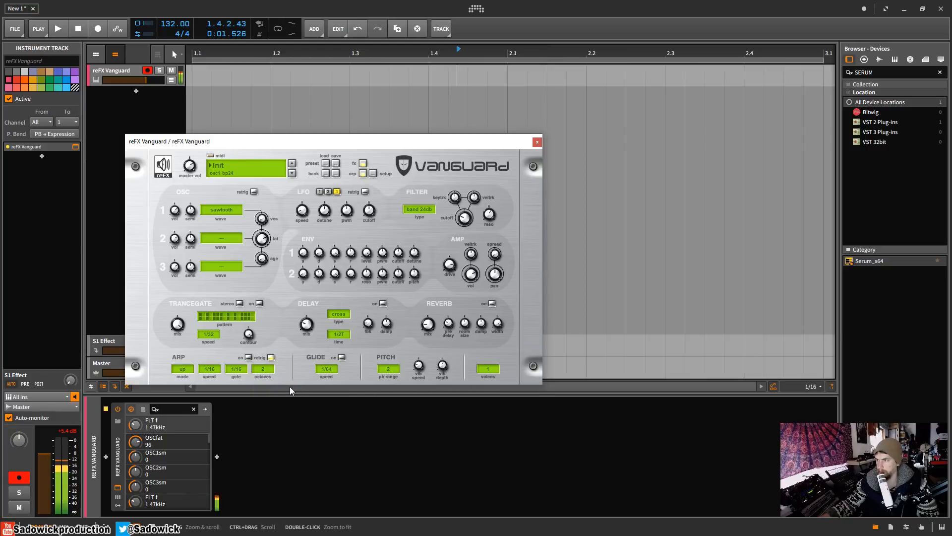
left_click(248, 357)
left_click(182, 369)
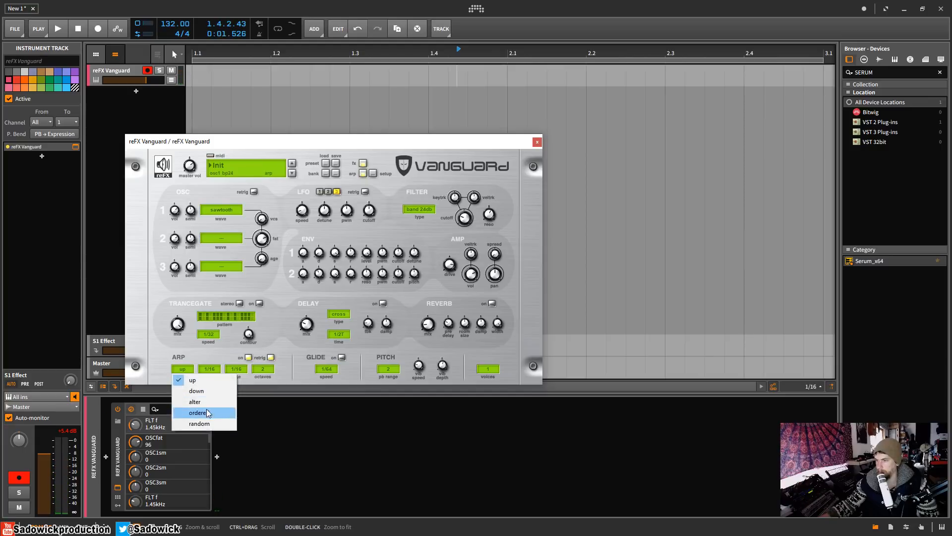
left_click(222, 354)
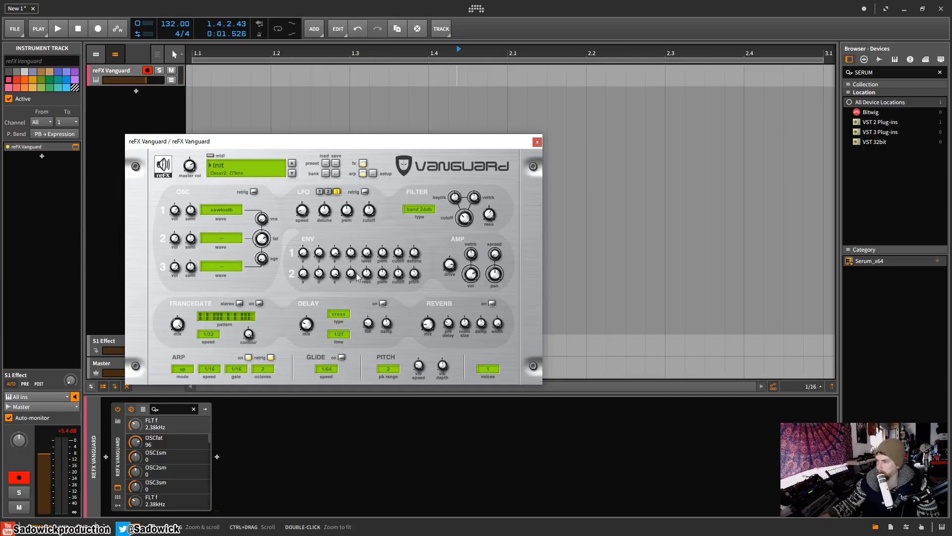
- Modulate the filter cutoff with envelope 2, shortening its decay and varying its cutoff amount
left_click_drag(399, 275, 408, 269)
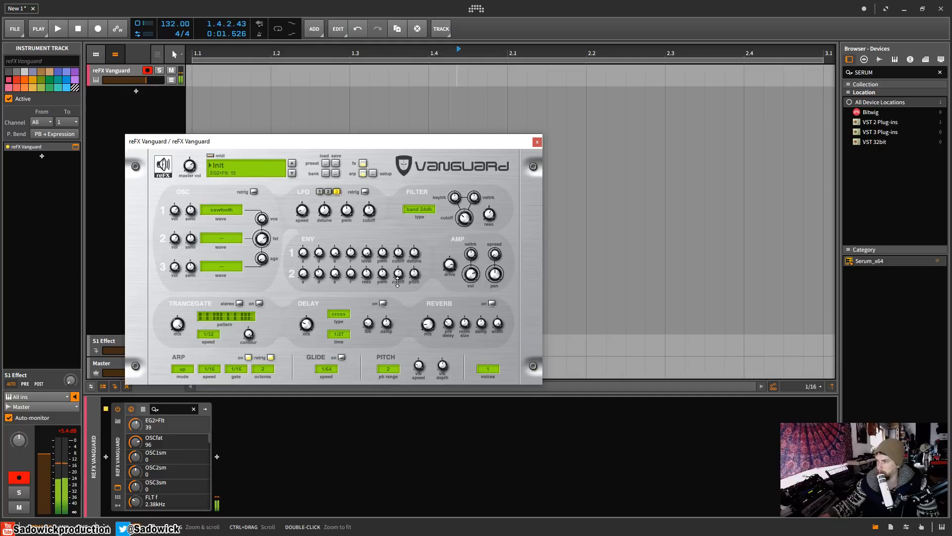
left_click_drag(321, 276, 349, 427)
left_click_drag(322, 283, 320, 287)
left_click(397, 281)
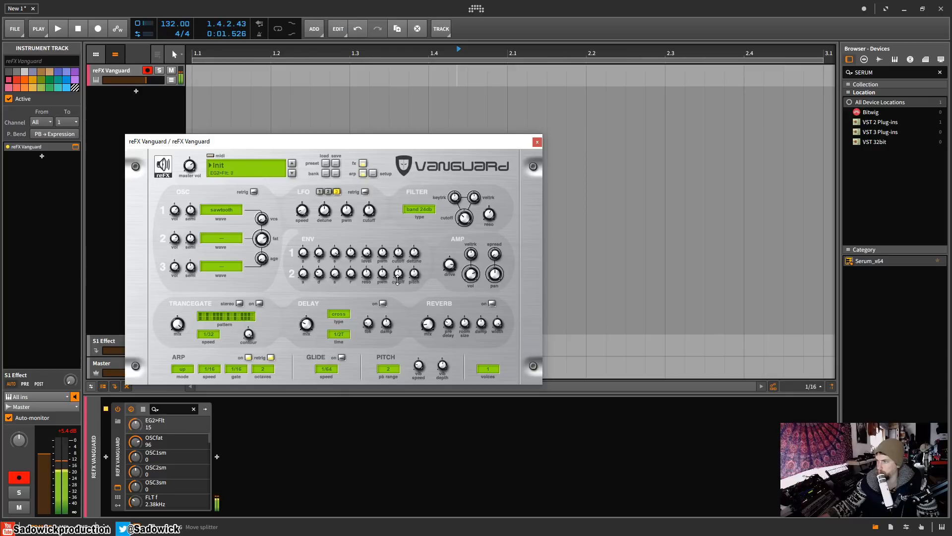
mouse_move(397, 280)
left_mouse_down()
mouse_move(399, 298)
mouse_move(407, 286)
left_mouse_up()
- Lower the filter cutoff to 714 Hz, readjust envelope 2's cutoff amount and raise the amp drive to 127
mouse_move(473, 219)
left_mouse_down()
mouse_move(475, 199)
mouse_move(461, 226)
left_mouse_up()
left_click(400, 273)
left_click_drag(401, 274, 403, 263)
left_click(464, 217)
mouse_move(464, 217)
left_mouse_down()
mouse_move(471, 194)
mouse_move(463, 256)
mouse_move(452, 263)
mouse_move(460, 227)
left_mouse_up()
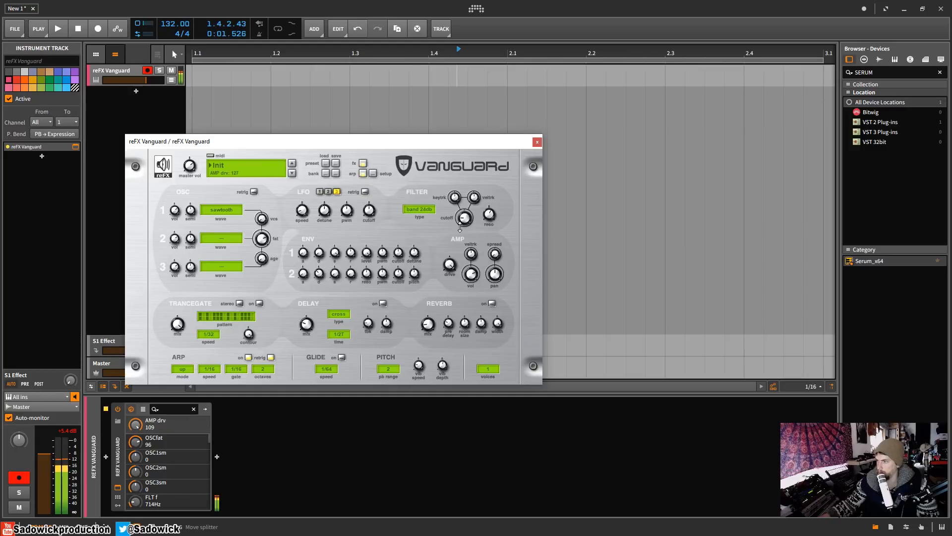
- Try the reverb with a raised mix, add the delay with its mix at 91, and switch the reverb back off
left_click(492, 303)
left_click_drag(429, 324, 438, 293)
left_click(383, 304)
left_click_drag(309, 325, 394, 298)
left_click(491, 303)
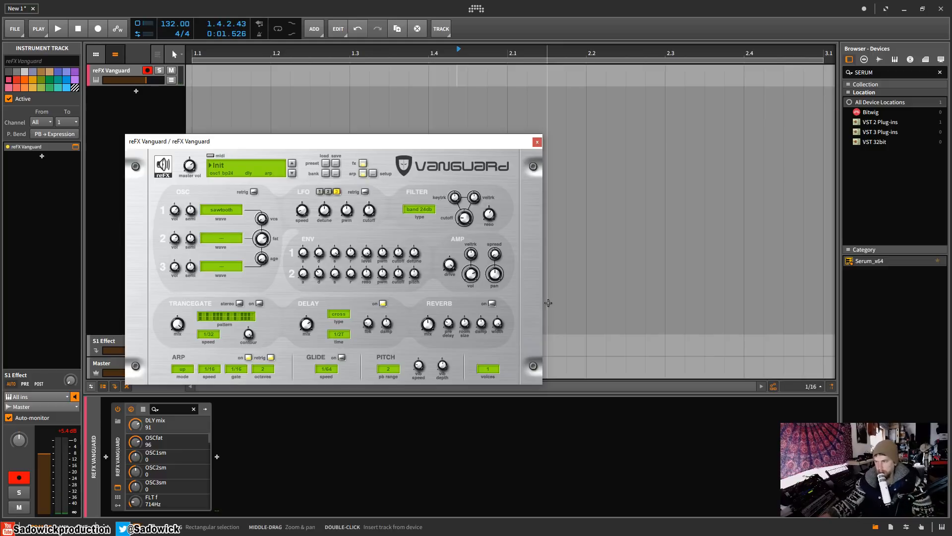
left_click_drag(387, 143, 429, 122)
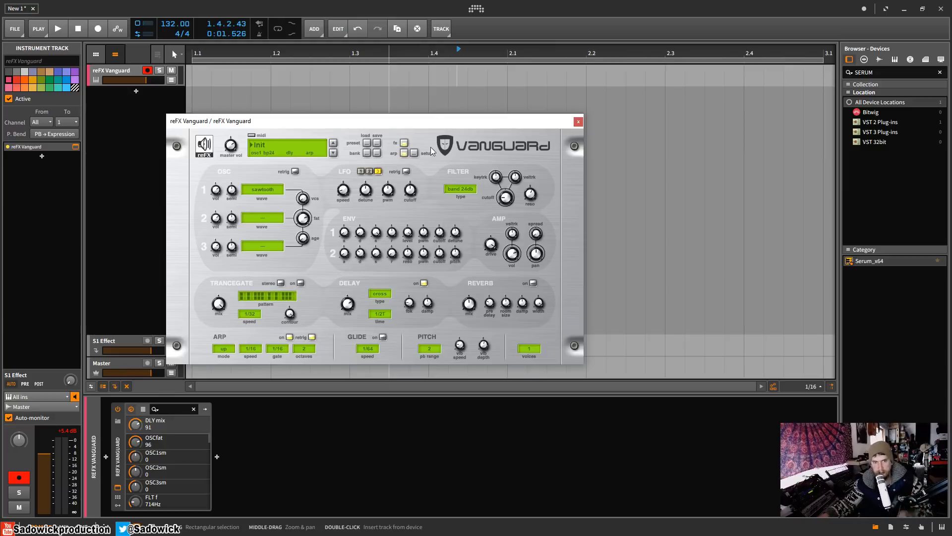
mouse_move(513, 231)
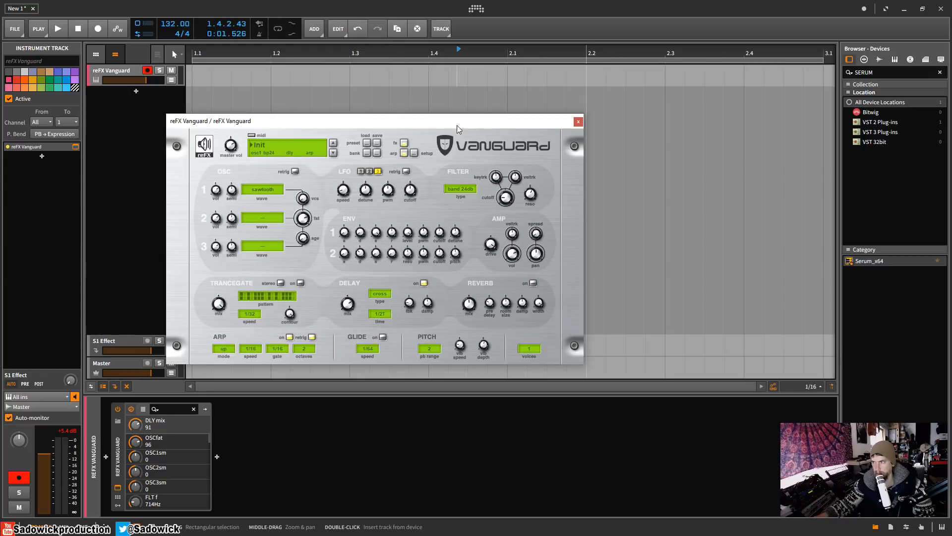
mouse_move(458, 125)
left_mouse_down()
mouse_move(438, 128)
mouse_move(480, 129)
mouse_move(485, 99)
mouse_move(447, 116)
left_mouse_up()
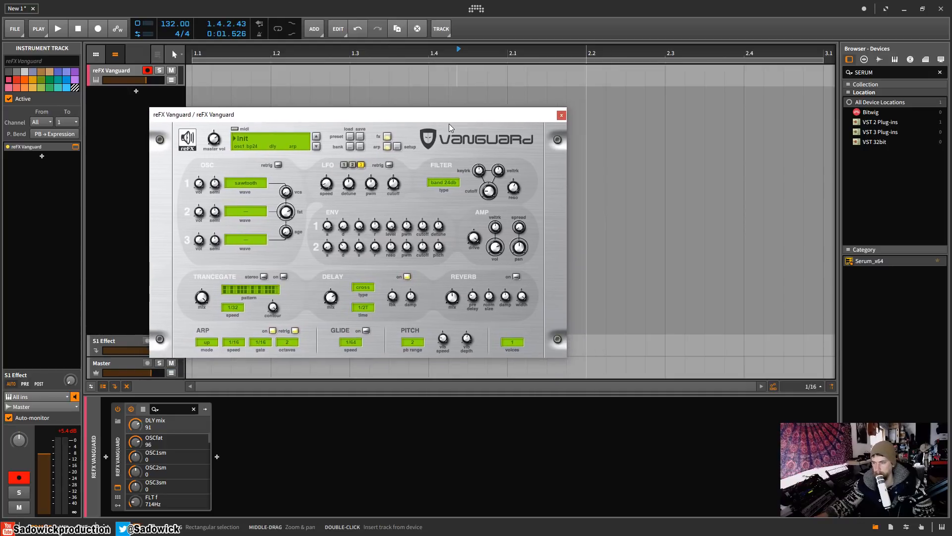